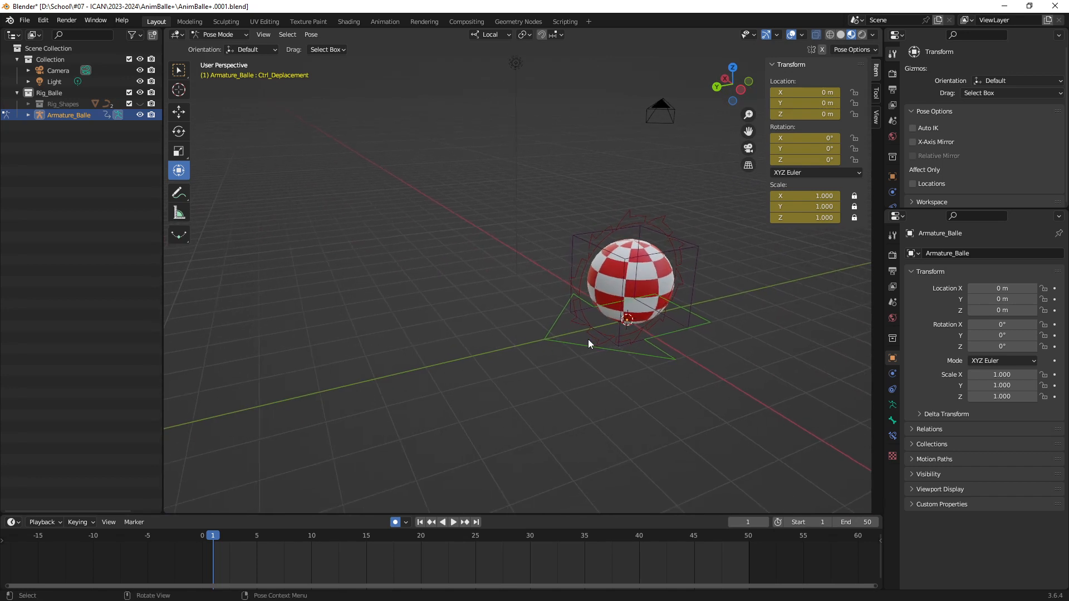
- Switch the ball's armature from Pose Mode to Object Mode
mouse_move(482, 358)
middle_mouse_down()
mouse_move(494, 384)
mouse_move(520, 382)
mouse_move(501, 378)
mouse_move(512, 351)
mouse_move(503, 336)
mouse_move(498, 351)
mouse_move(490, 344)
mouse_move(473, 357)
mouse_move(499, 346)
middle_mouse_up()
middle_click_drag(391, 202, 492, 303)
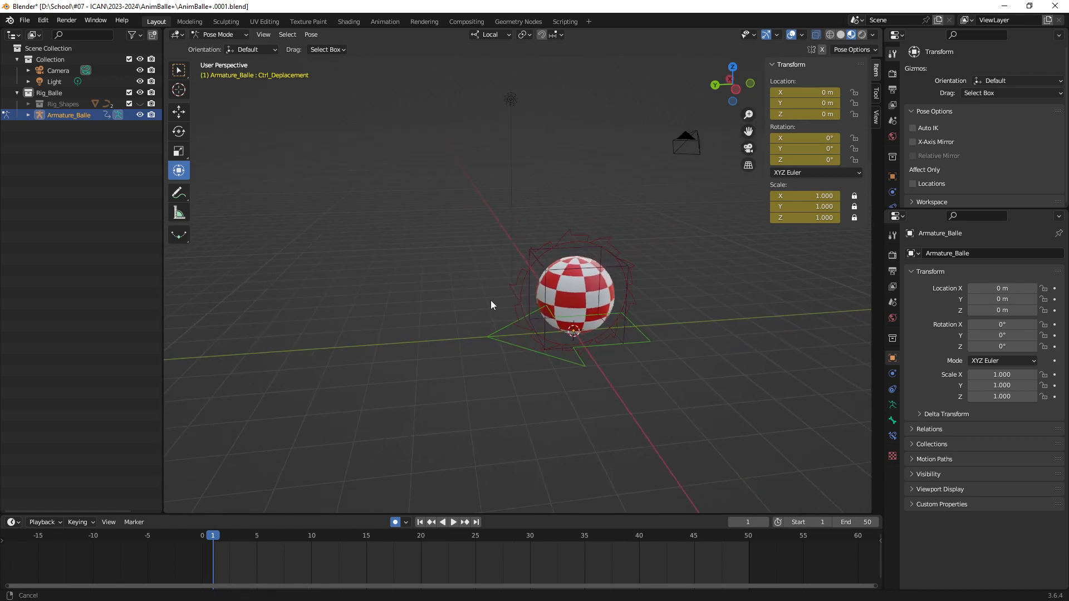
left_click(243, 36)
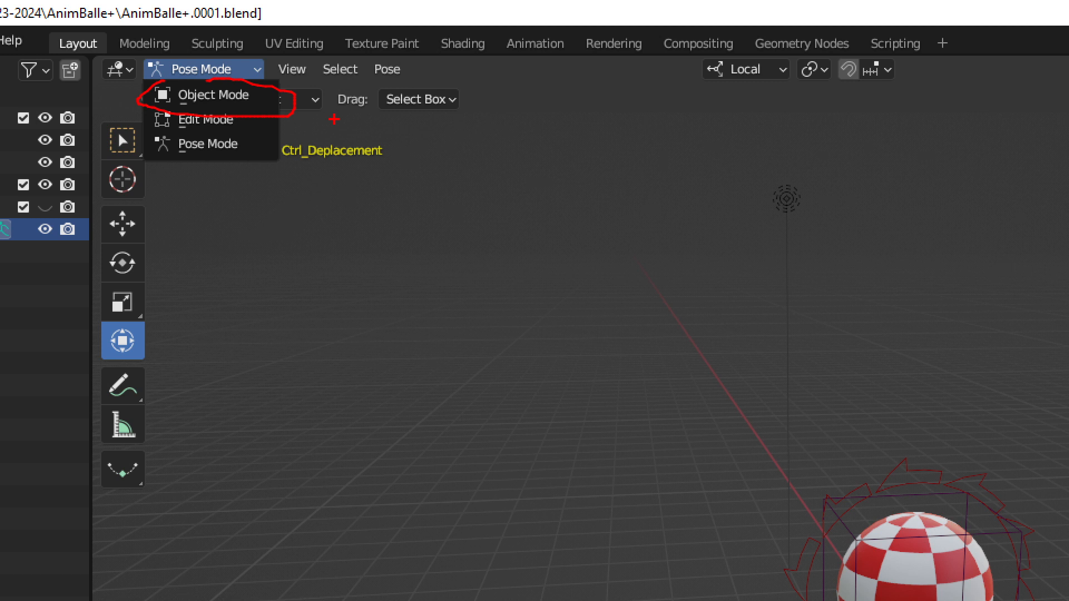
key("Escape")
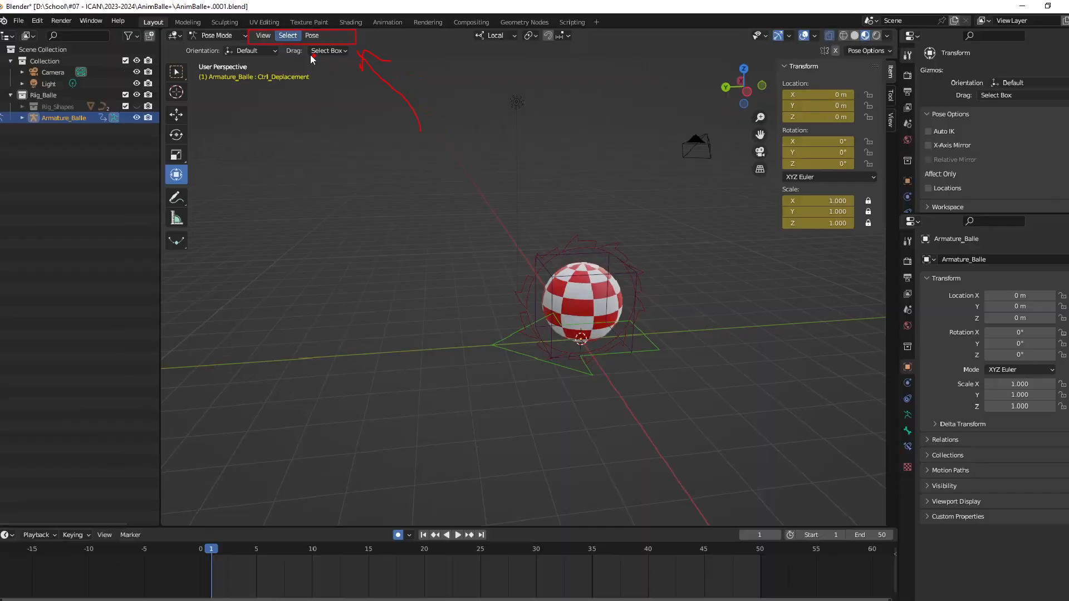
left_click(168, 69)
left_click(235, 49)
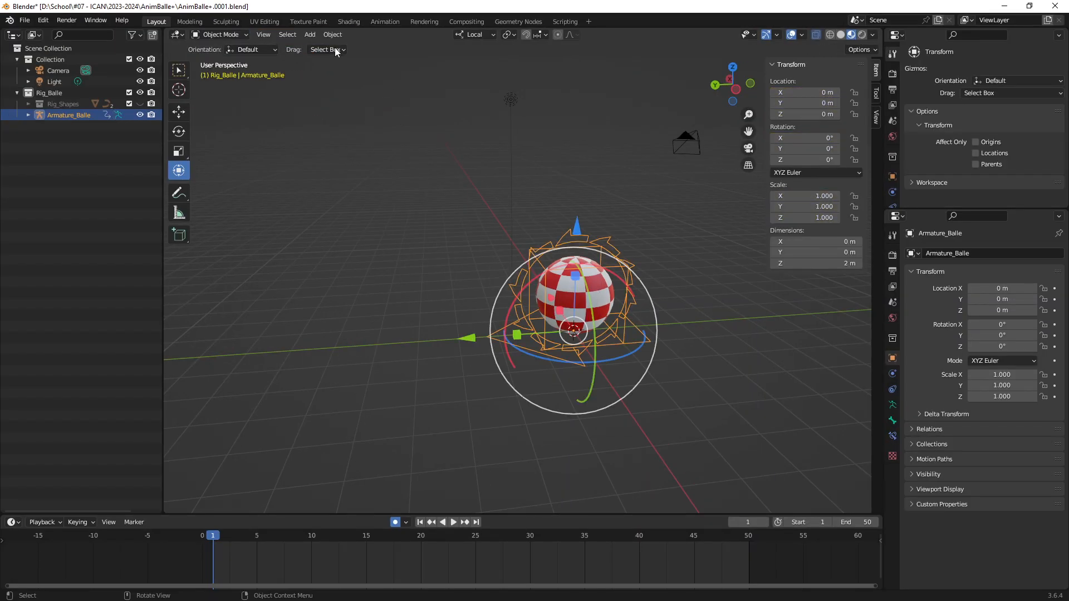
left_click(315, 35)
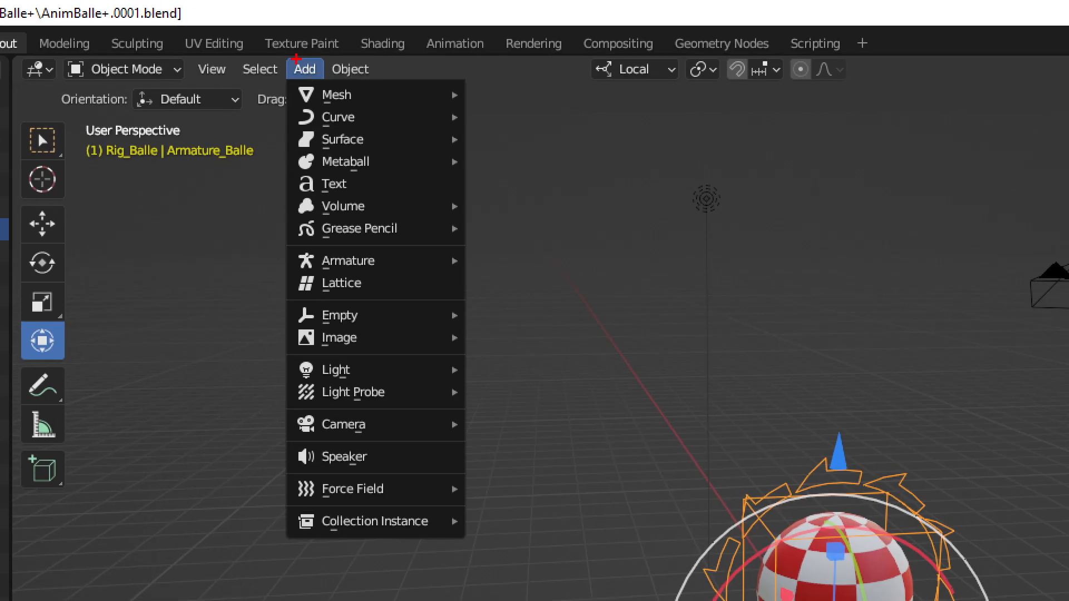
left_click_drag(272, 54, 502, 536)
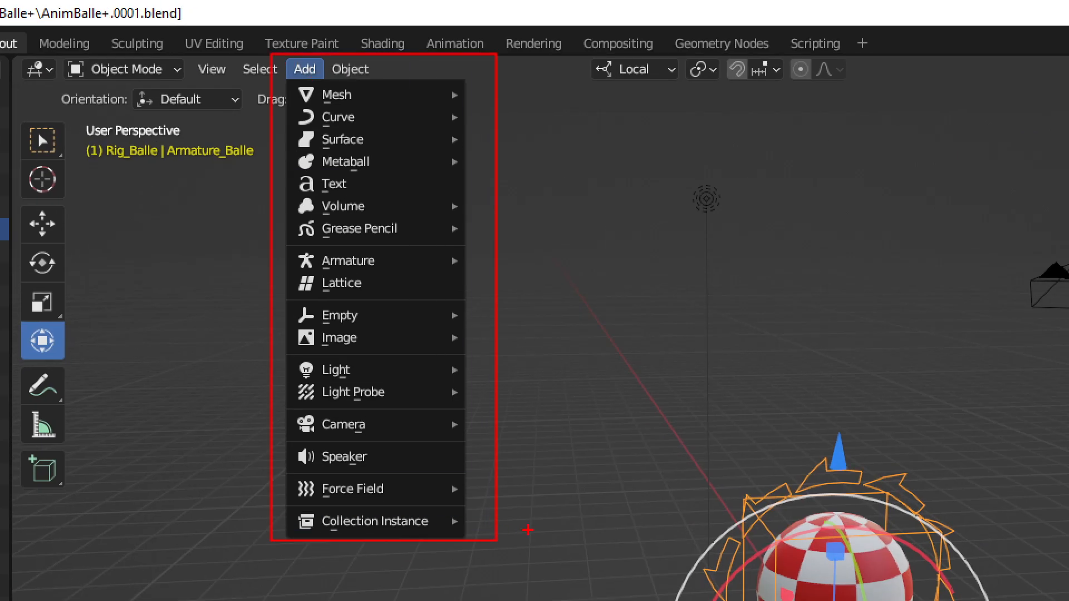
key("Escape")
- Deselect the armature and add a cube mesh at the world origin
scroll(460, 305, "down", 1)
middle_click_drag(460, 305, 430, 272, "shift")
left_click(418, 270)
key("shift+a")
mouse_move(430, 271)
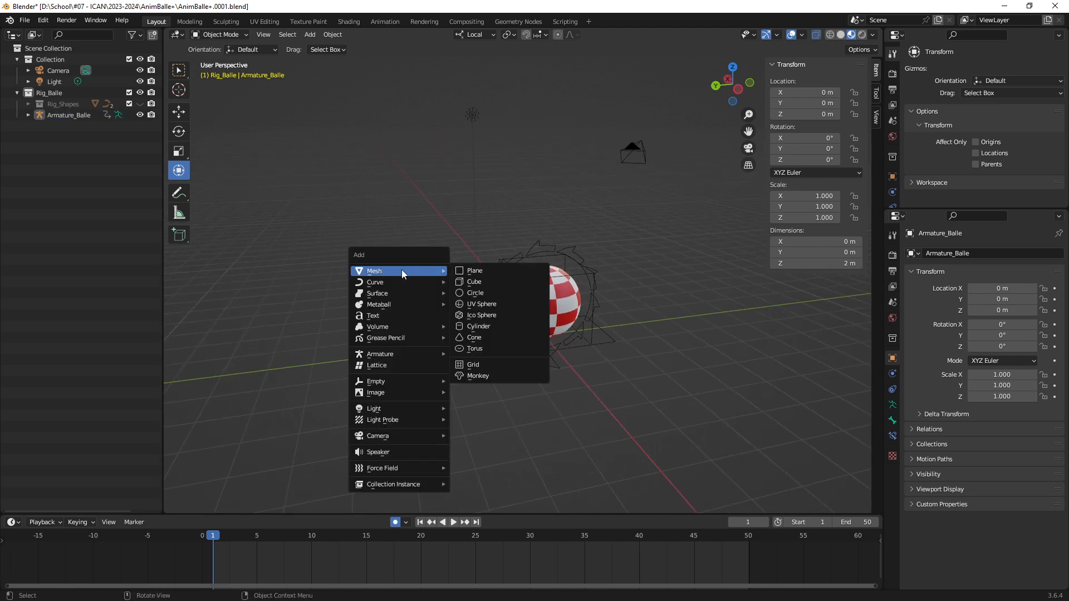
left_click(474, 282)
middle_click_drag(581, 330, 563, 300)
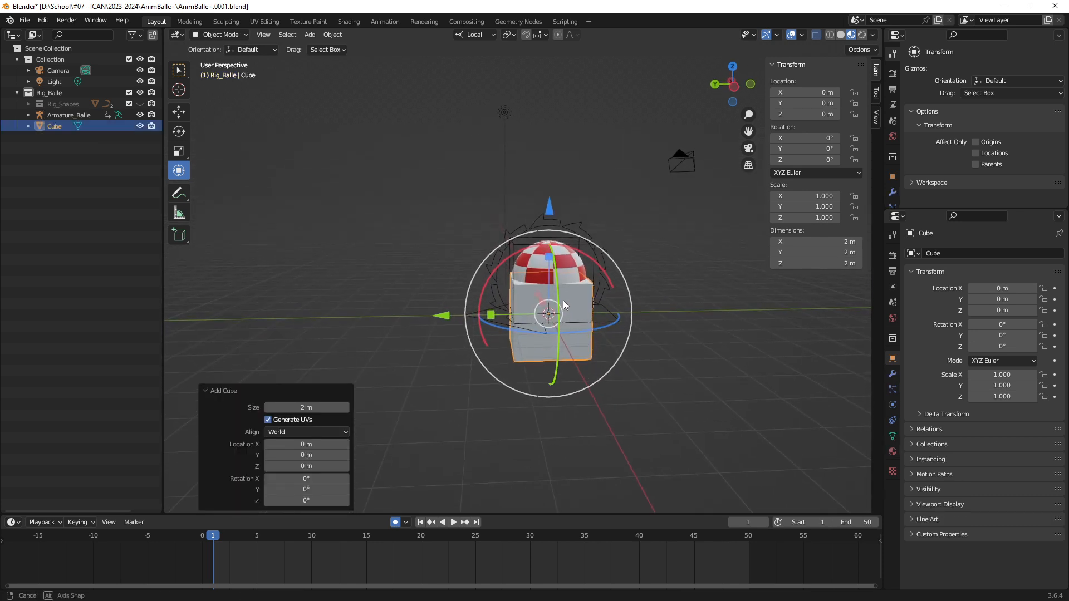
- Rename the cube as Sol
double_click(50, 125)
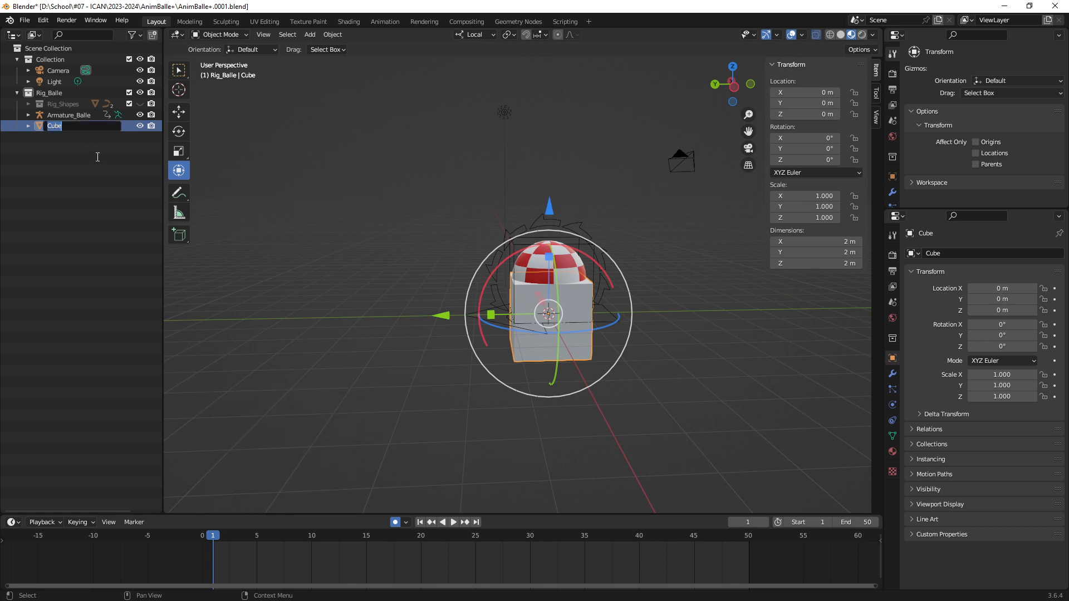
type("Sol")
key("Return")
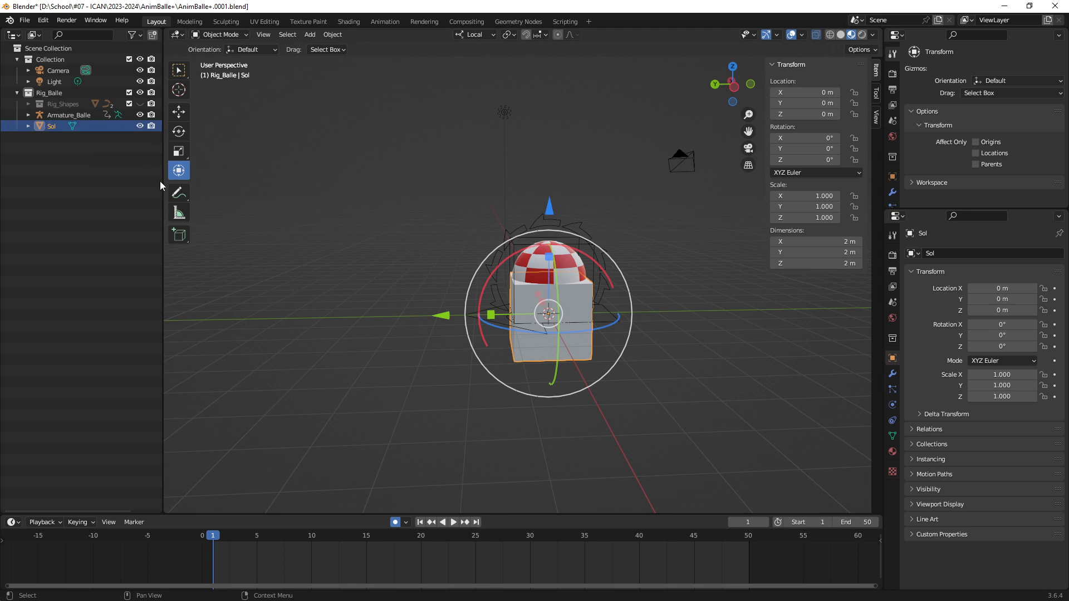
- In the left orthographic view, move the Sol cube down beneath the ball, to a Z location of about -1.009 m
middle_click_drag(488, 303, 460, 270)
middle_click_drag(556, 339, 547, 295, "ctrl")
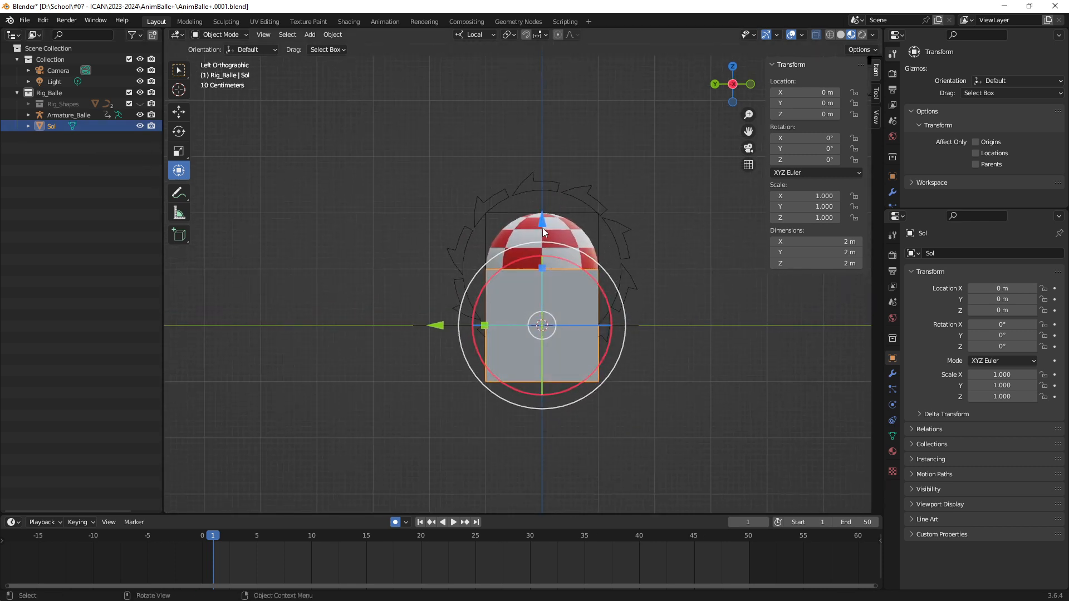
left_click_drag(543, 224, 542, 284)
middle_click_drag(522, 349, 521, 327, "ctrl")
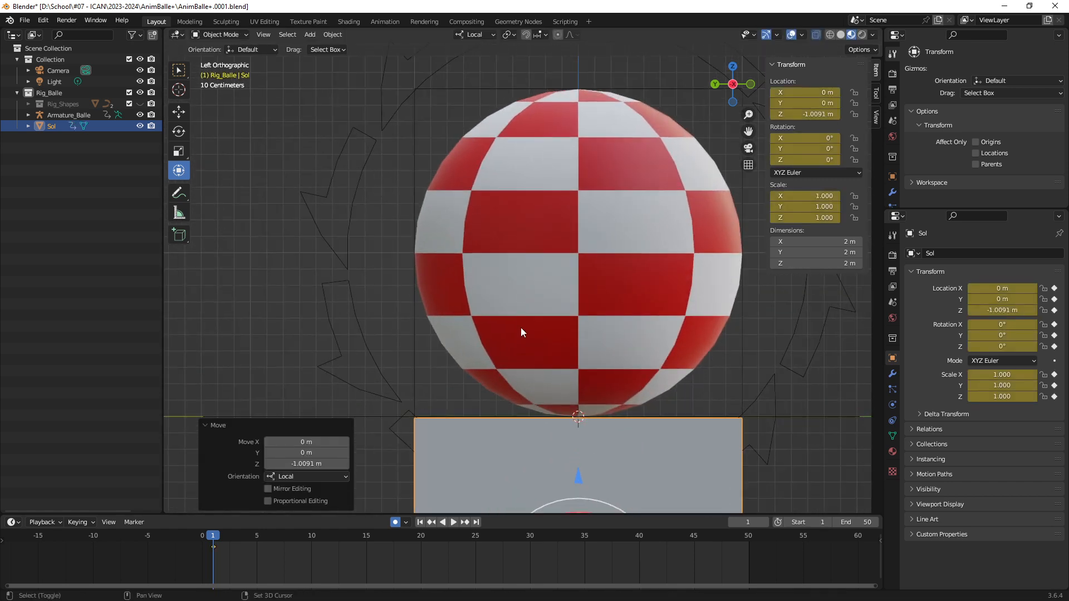
middle_click_drag(502, 445, 526, 343, "shift")
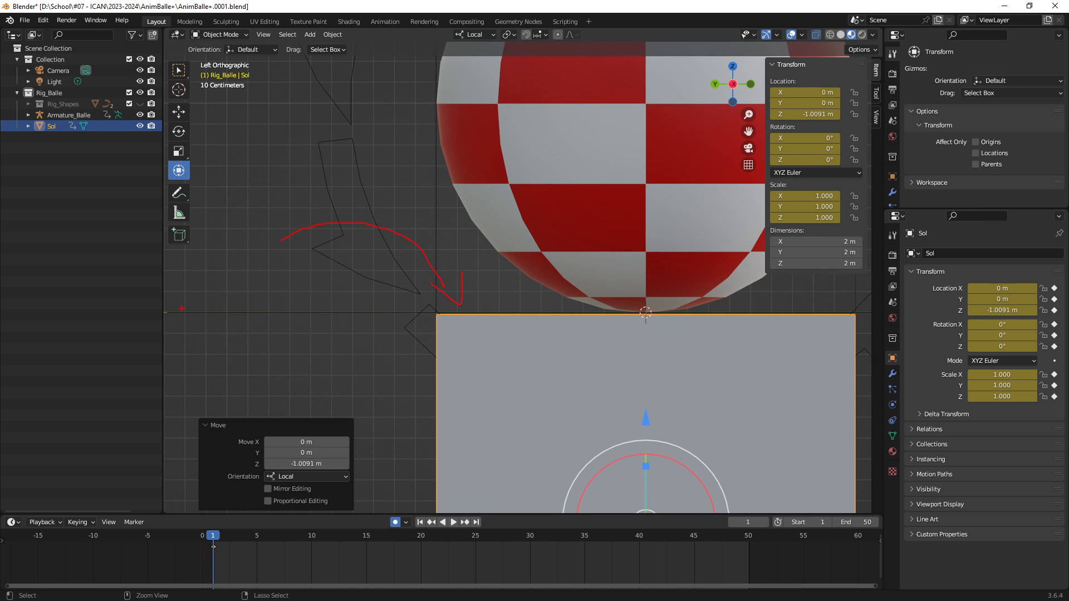
left_click_drag(182, 308, 695, 314)
middle_click_drag(707, 320, 649, 340)
middle_click_drag(642, 337, 601, 337, "shift")
middle_click_drag(600, 336, 575, 319)
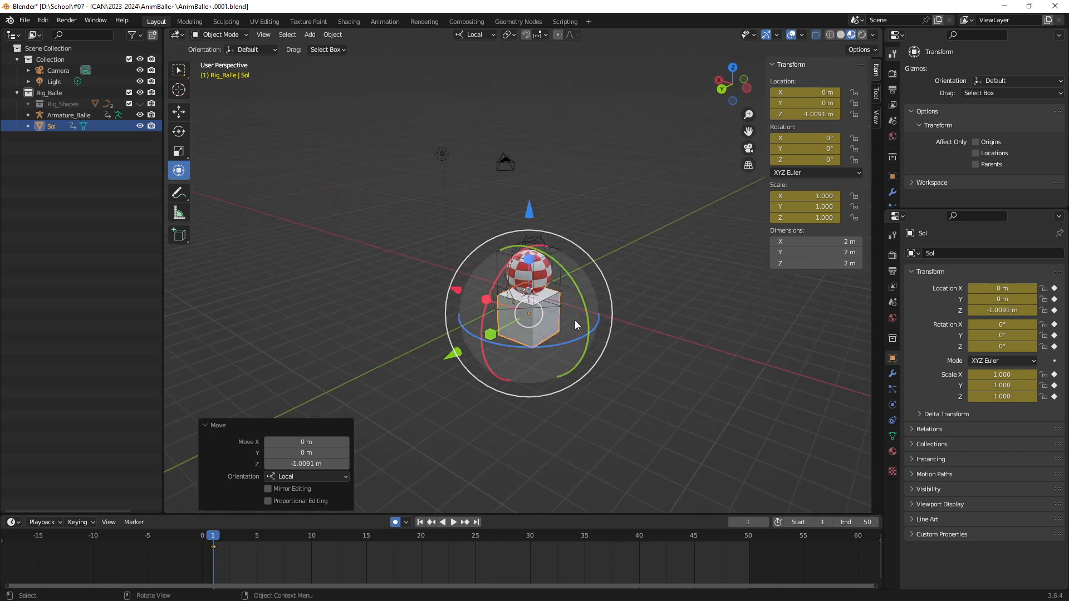
left_click_drag(222, 200, 816, 380, "shift")
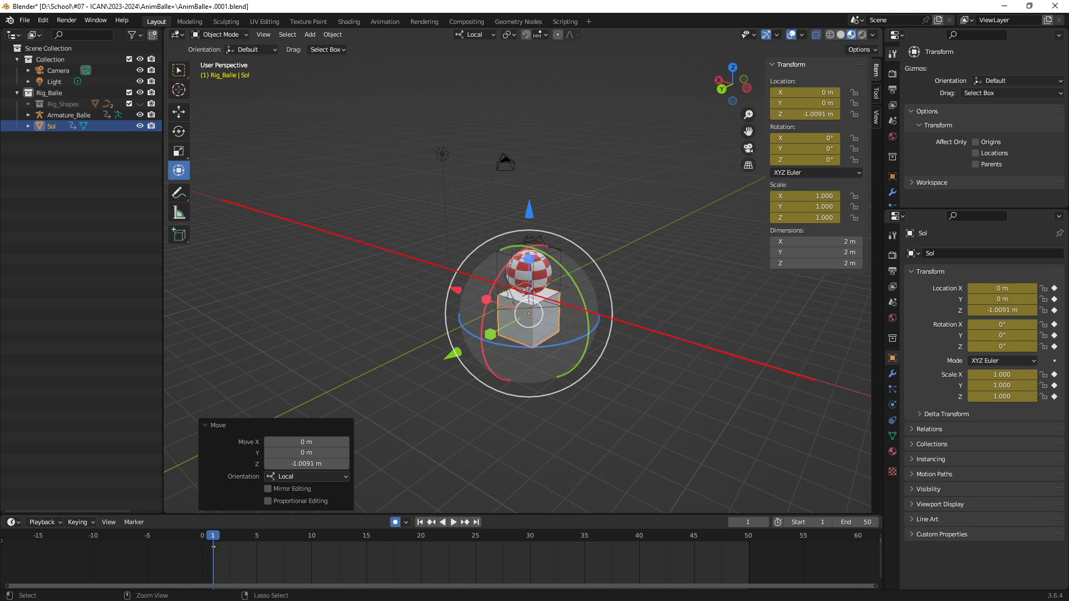
left_click_drag(321, 391, 708, 204, "shift")
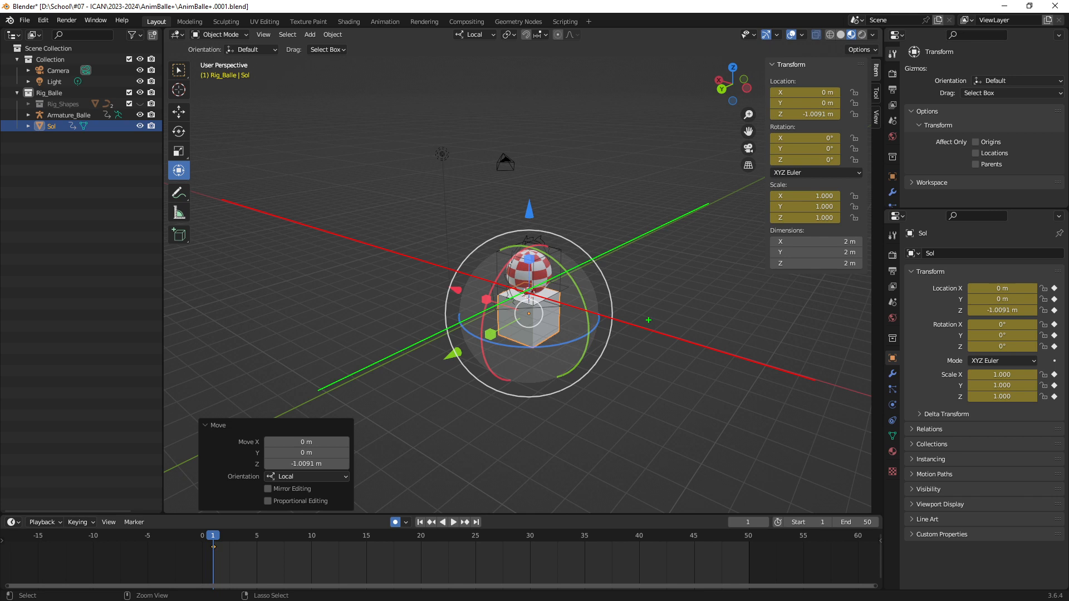
key("ctrl+z")
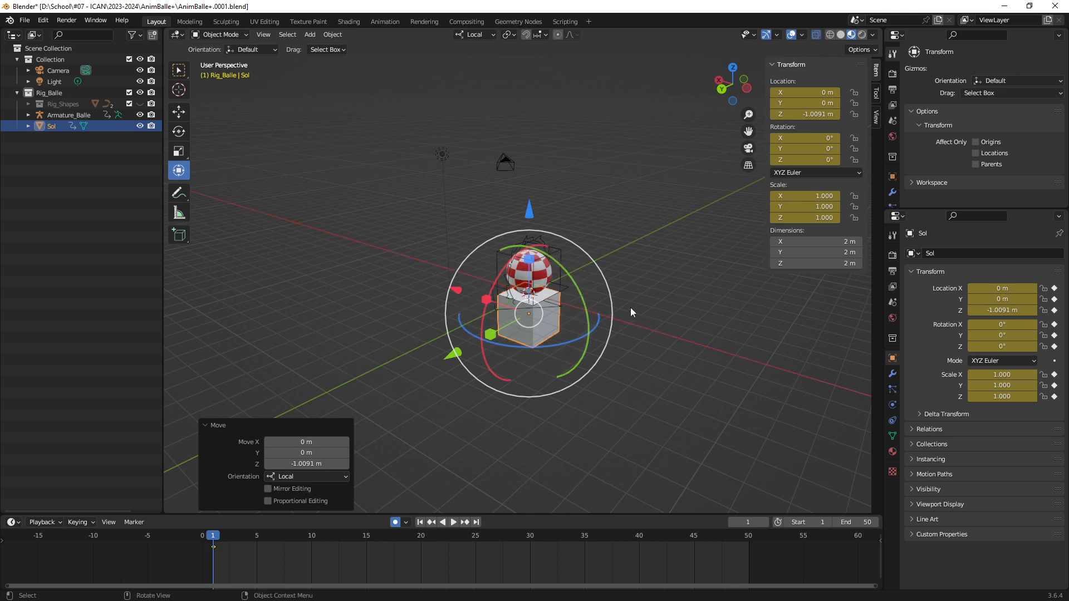
key("ctrl+z")
- Display the Z axis line in the viewport overlays and hide it again
mouse_move(637, 320)
middle_mouse_down()
mouse_move(598, 319)
mouse_move(580, 264)
mouse_move(573, 276)
middle_mouse_up()
middle_click_drag(629, 209, 635, 209)
left_click(801, 35)
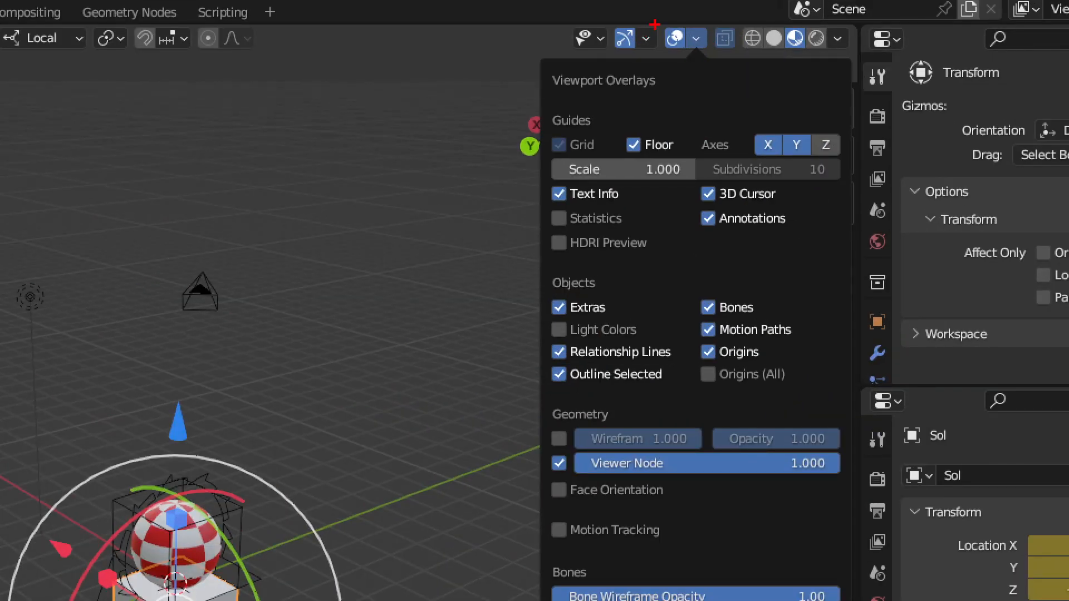
mouse_move(655, 25)
left_mouse_down()
mouse_move(646, 40)
mouse_move(707, 12)
left_mouse_up()
mouse_move(734, 47)
left_mouse_down()
mouse_move(797, 47)
mouse_move(827, 110)
mouse_move(838, 102)
left_mouse_up()
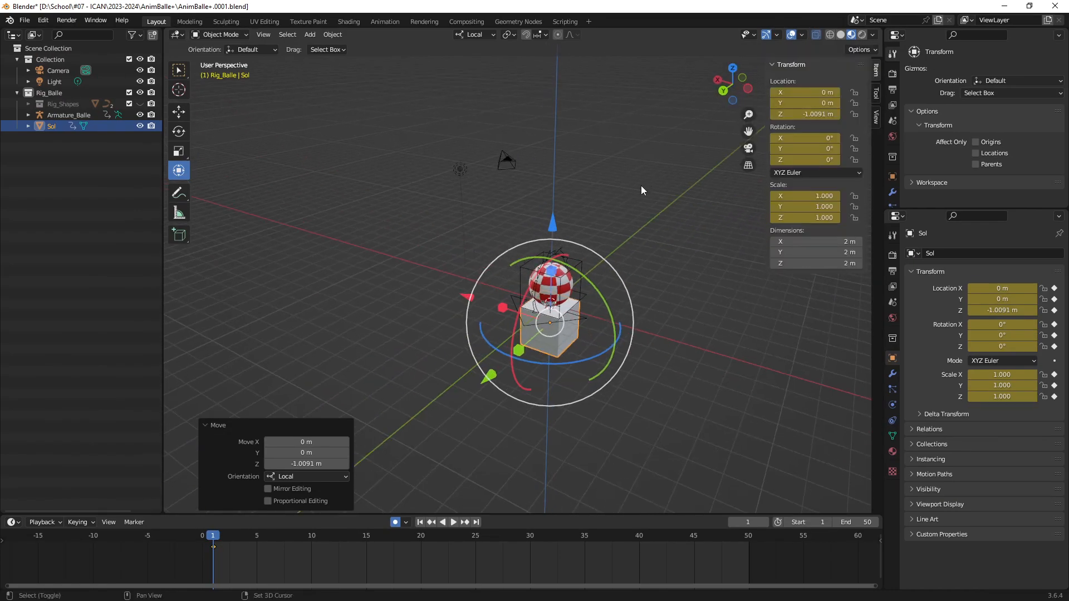
middle_click_drag(641, 185, 587, 180)
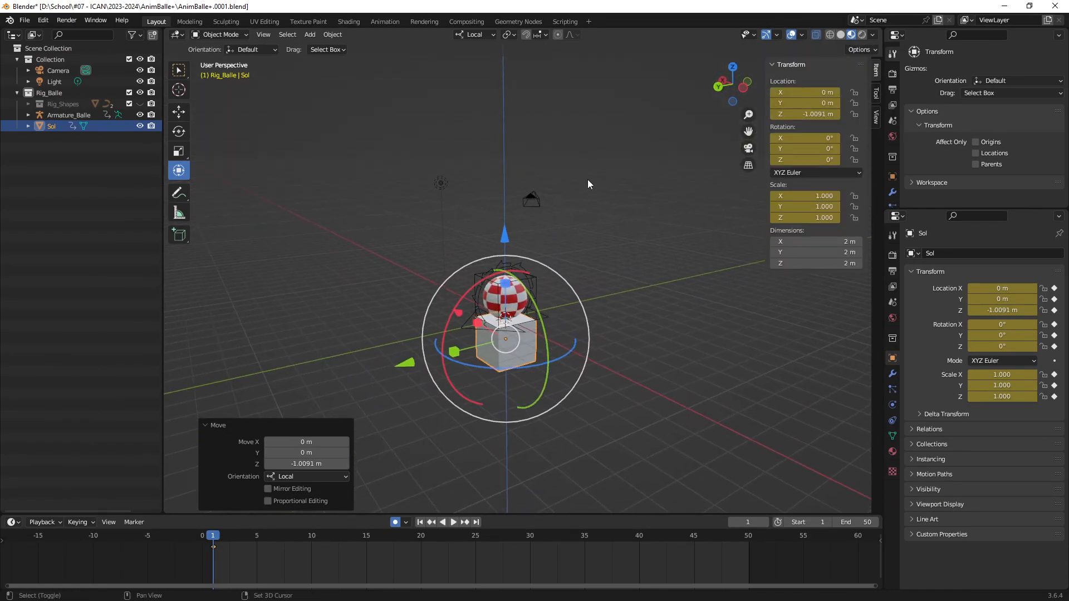
left_click(804, 35)
middle_click_drag(561, 252, 443, 269)
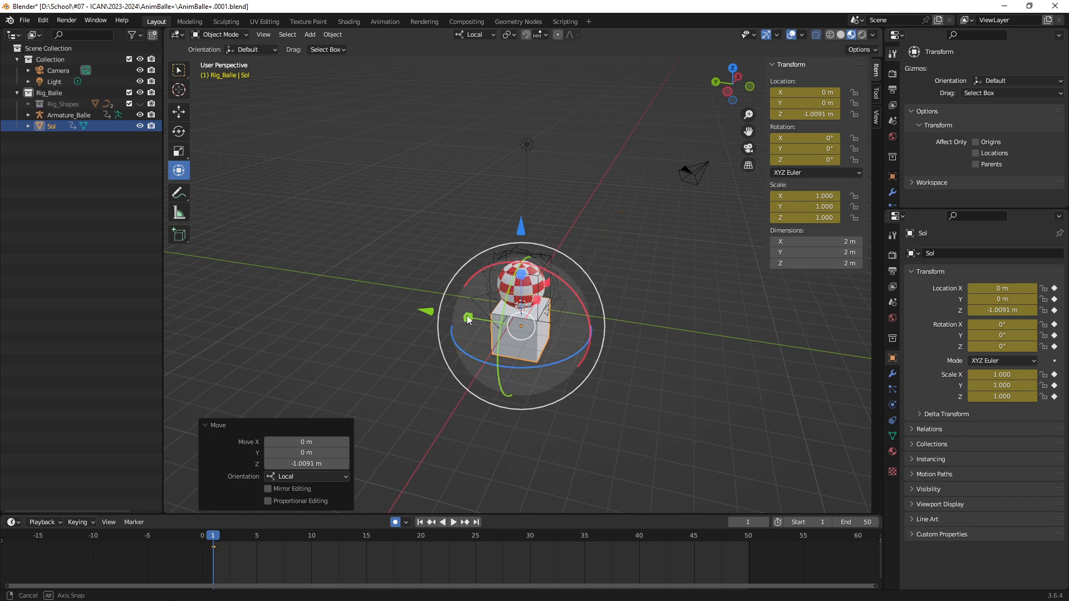
- In the left orthographic view, raise the Sol cube slightly towards the ball, to a Z location of about -1.007 m
middle_click_drag(561, 304, 534, 288)
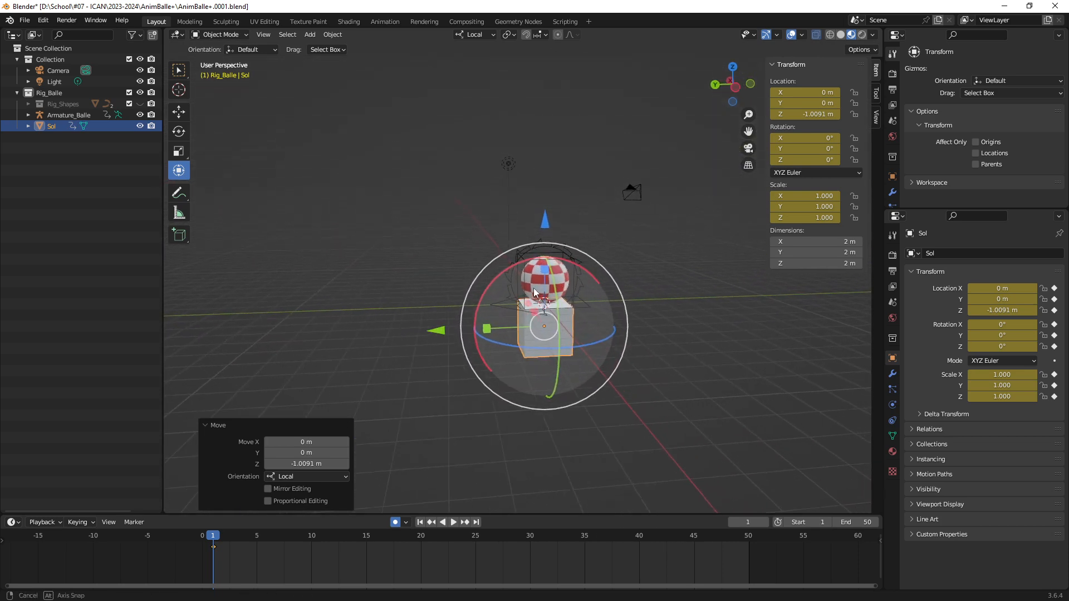
key("ctrl+KP_3")
scroll(528, 281, "up", 5)
middle_click_drag(588, 364, 583, 266, "shift")
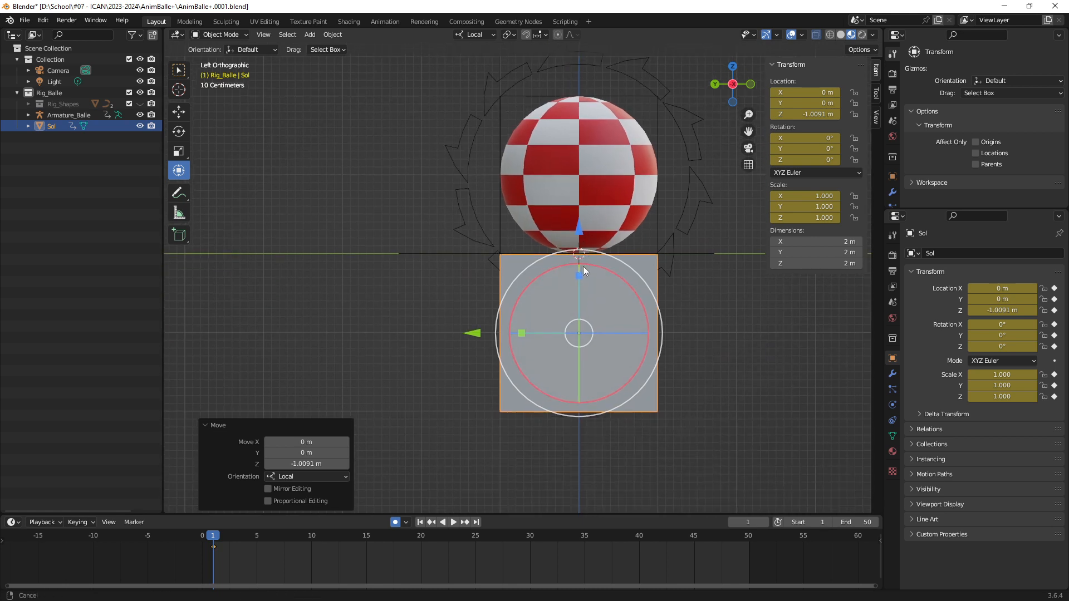
middle_click_drag(590, 327, 502, 292, "ctrl")
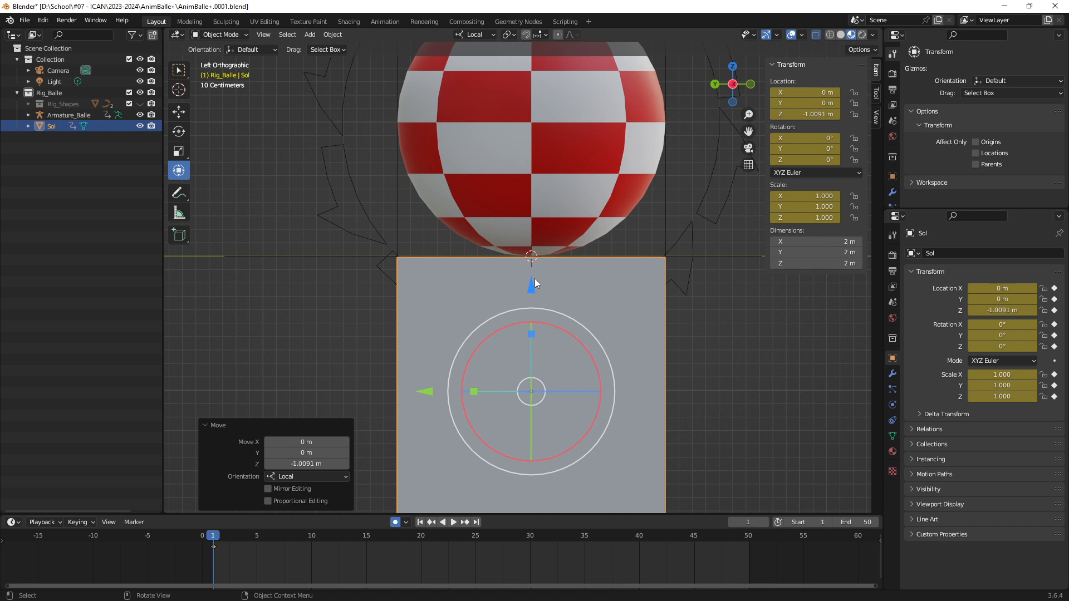
scroll(523, 280, "up", 3)
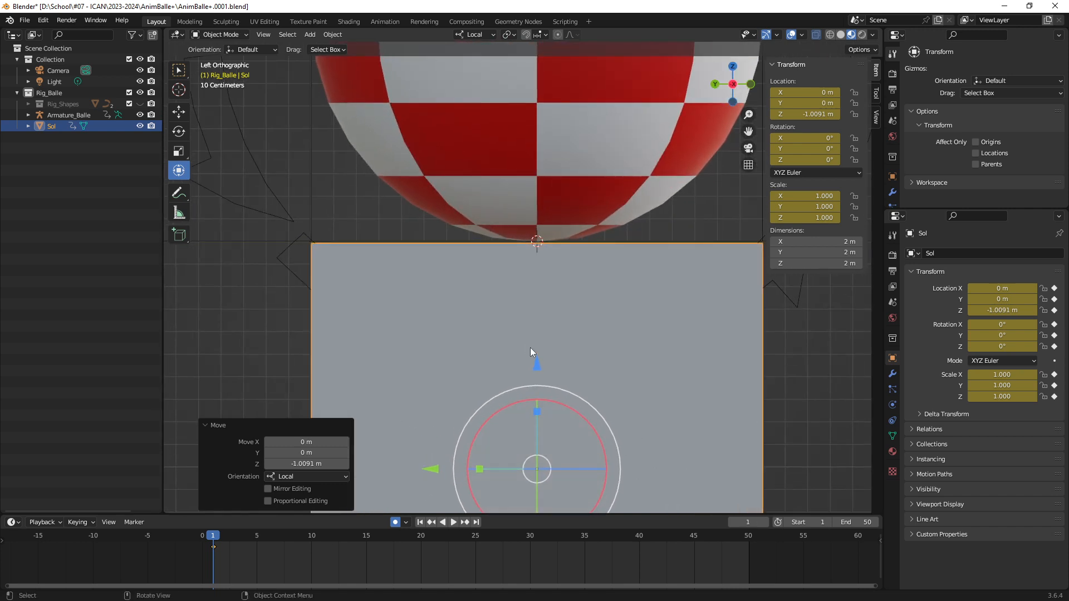
left_click_drag(539, 364, 539, 361)
scroll(543, 300, "down", 6)
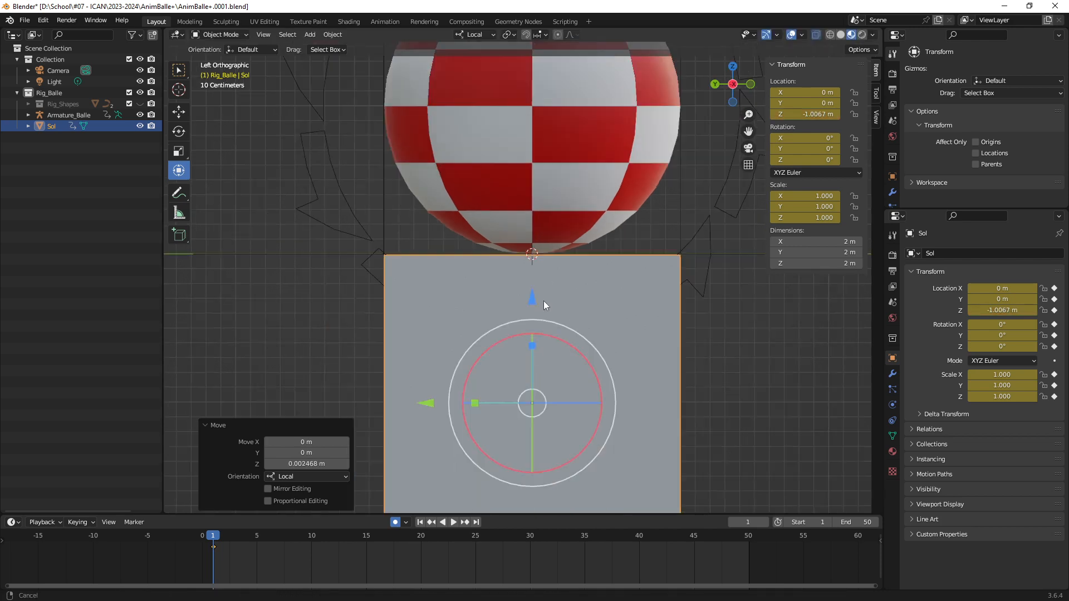
- Raise the Sol cube about 0.15 m in the left orthographic view so its top overlaps the ball's base
mouse_move(536, 339)
middle_mouse_down()
mouse_move(536, 309)
mouse_move(537, 373)
mouse_move(556, 343)
mouse_move(546, 336)
middle_mouse_up()
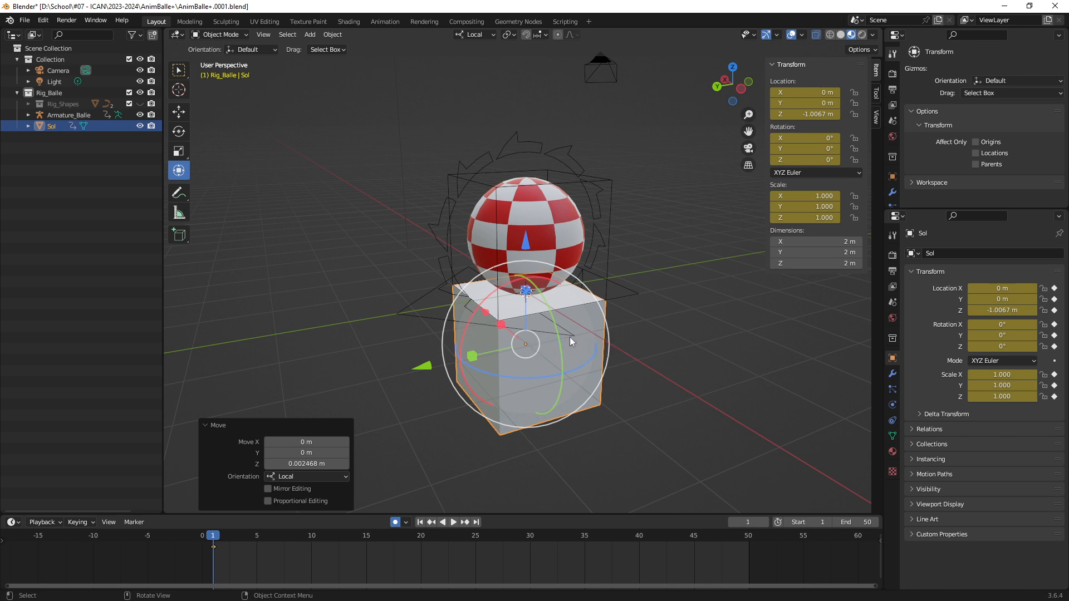
middle_click_drag(569, 337, 546, 304, "ctrl")
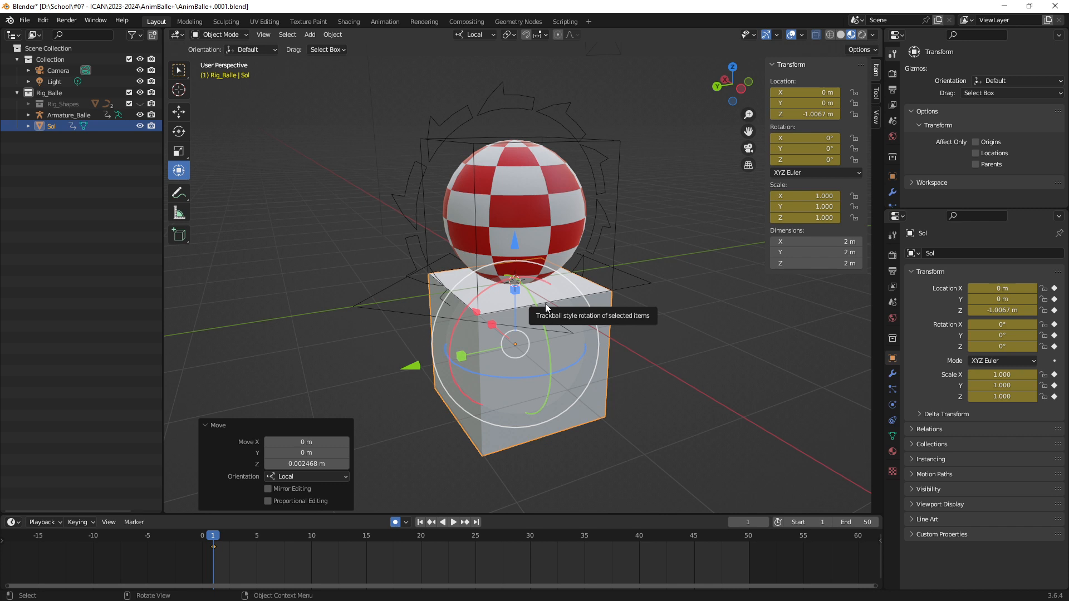
key("ctrl+KP_3")
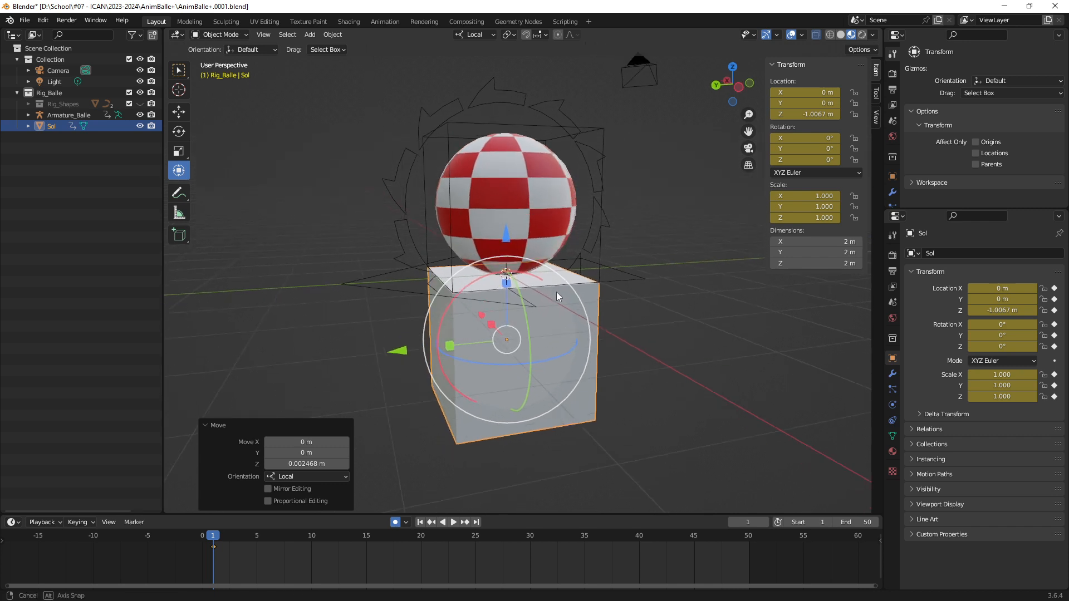
scroll(487, 256, "up", 4)
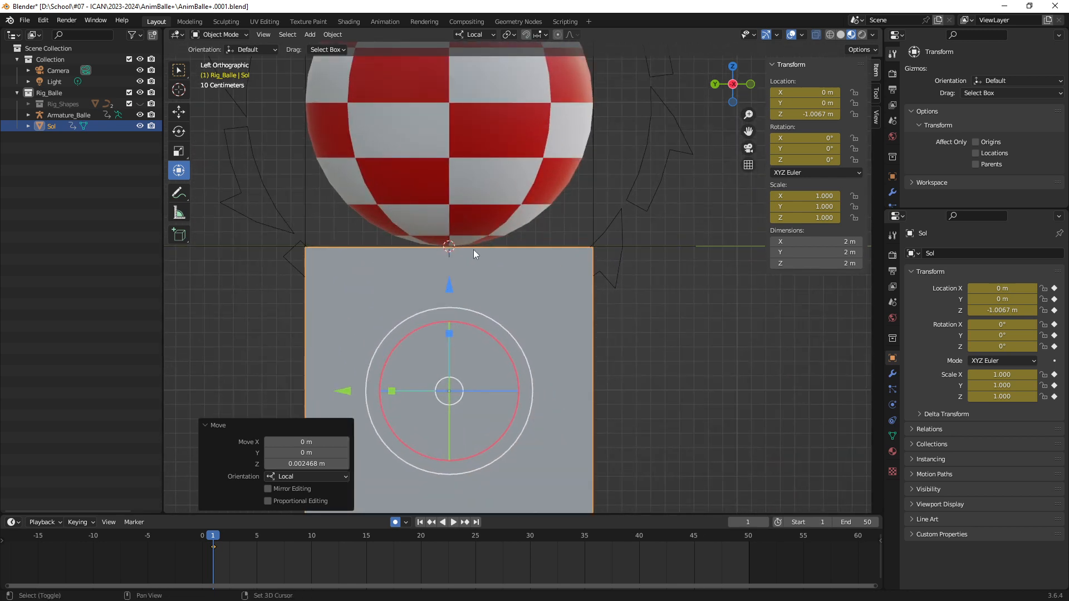
middle_click_drag(474, 249, 557, 326, "shift")
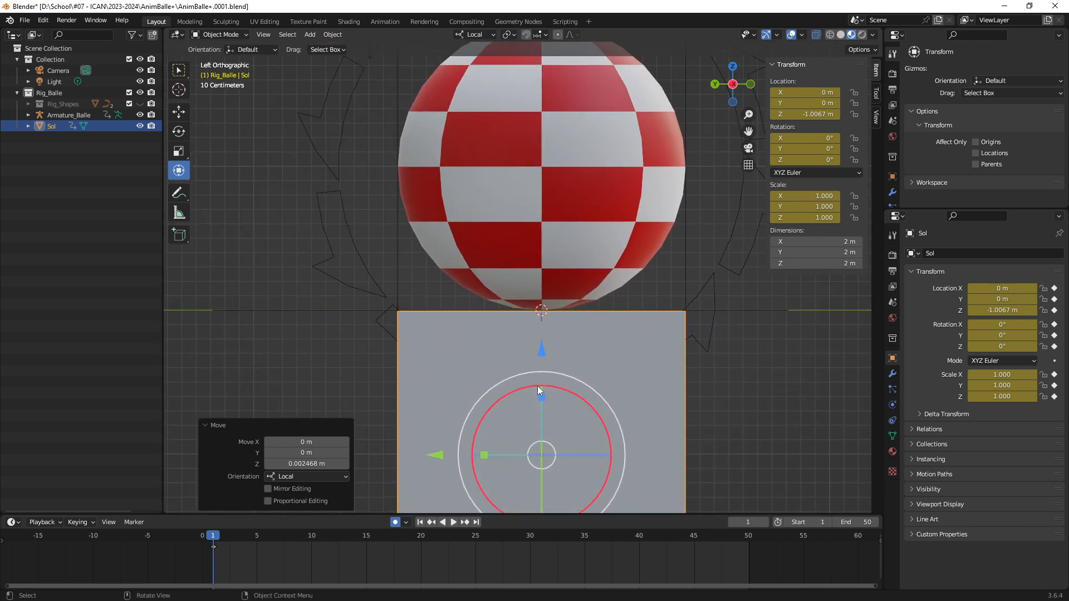
scroll(530, 334, "up", 3)
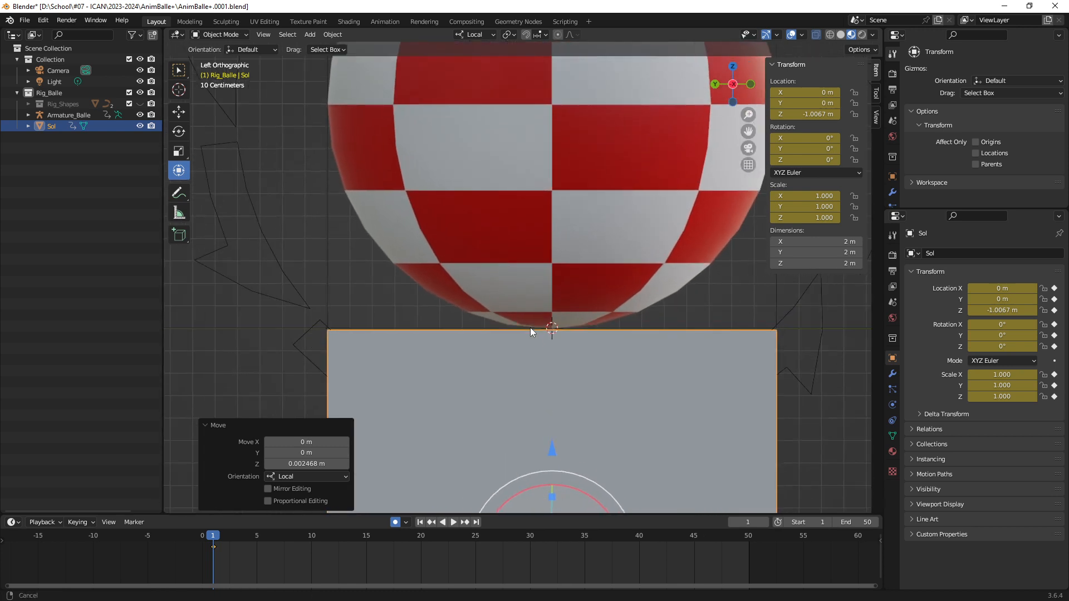
middle_click_drag(557, 390, 541, 337, "shift")
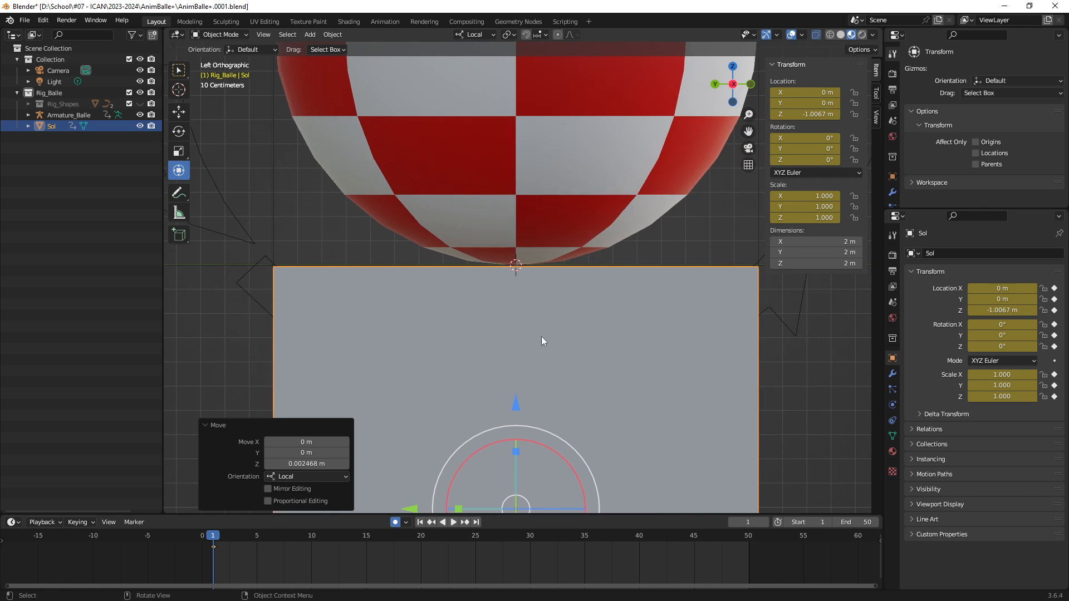
left_click_drag(515, 410, 520, 373)
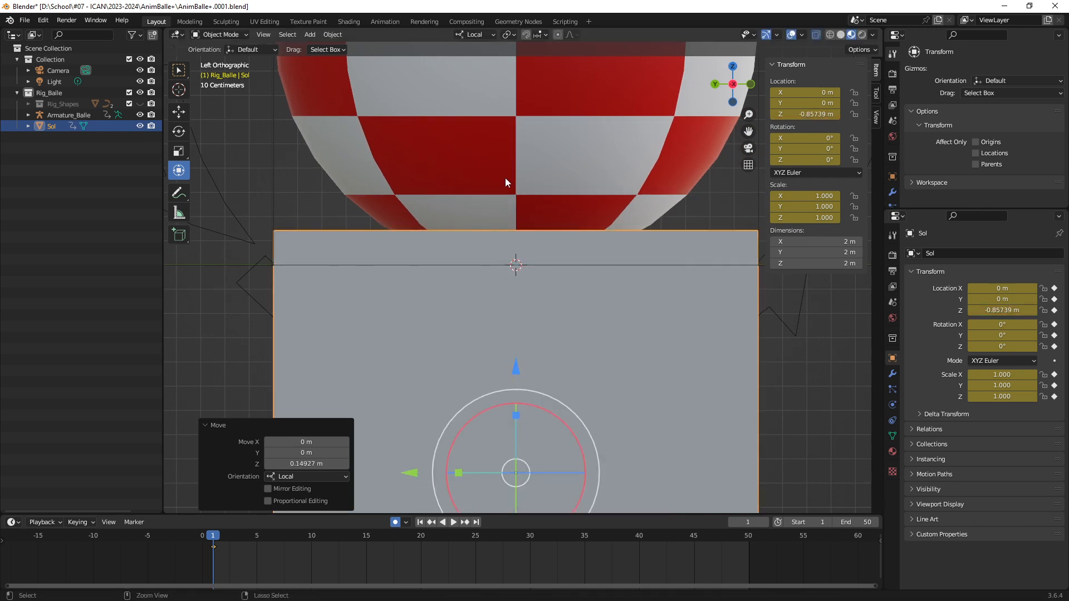
scroll(532, 201, "down", 3)
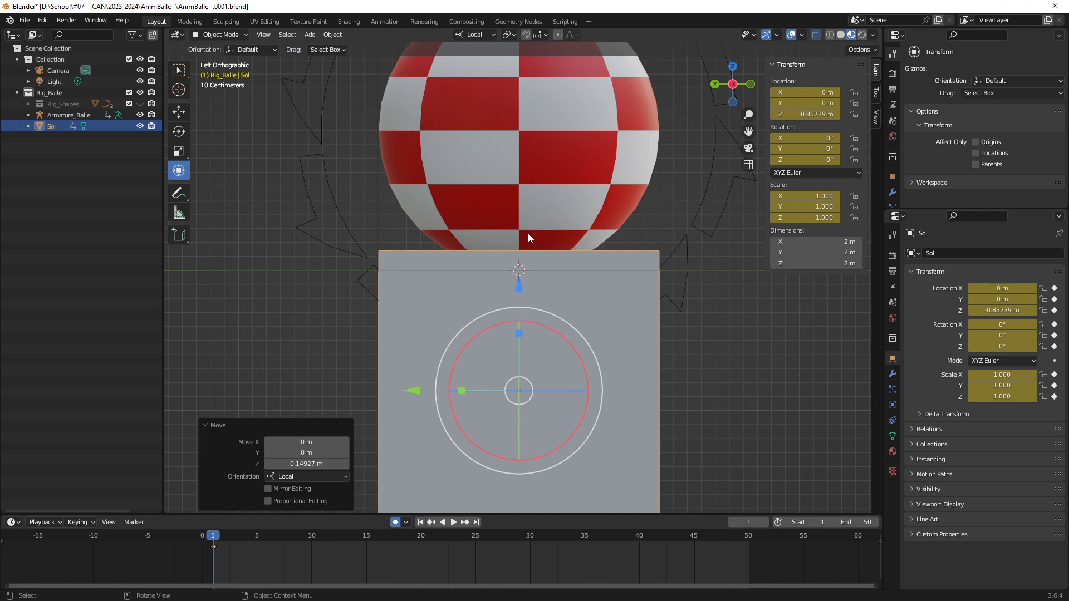
- Readjust the Sol cube's height so its top sits just beneath the ball, at a Z location of about -1.0055 m
left_click_drag(523, 283, 525, 327)
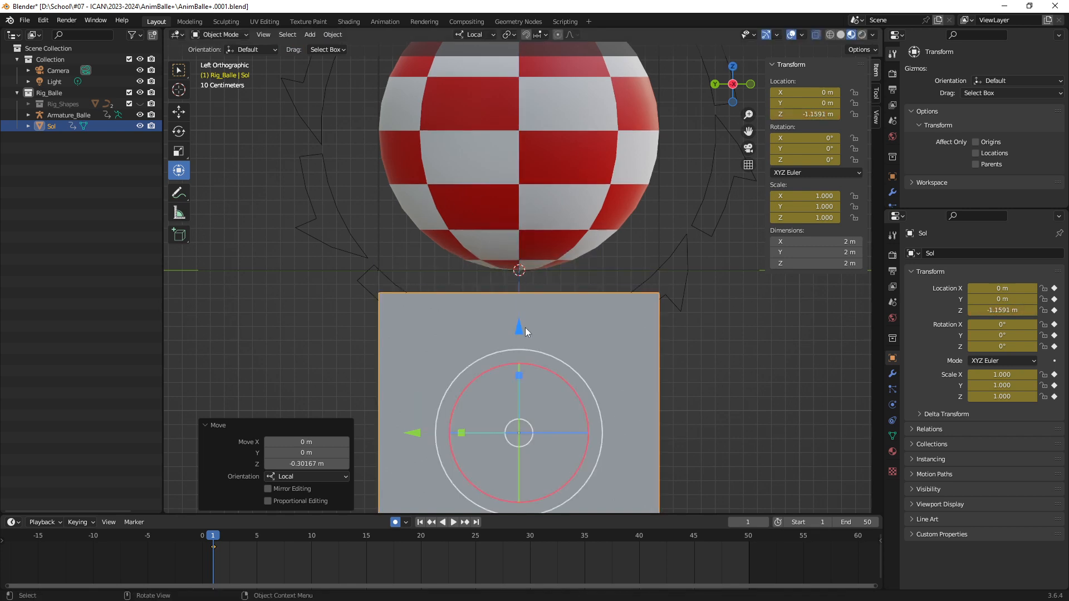
middle_click_drag(526, 328, 519, 306, "ctrl")
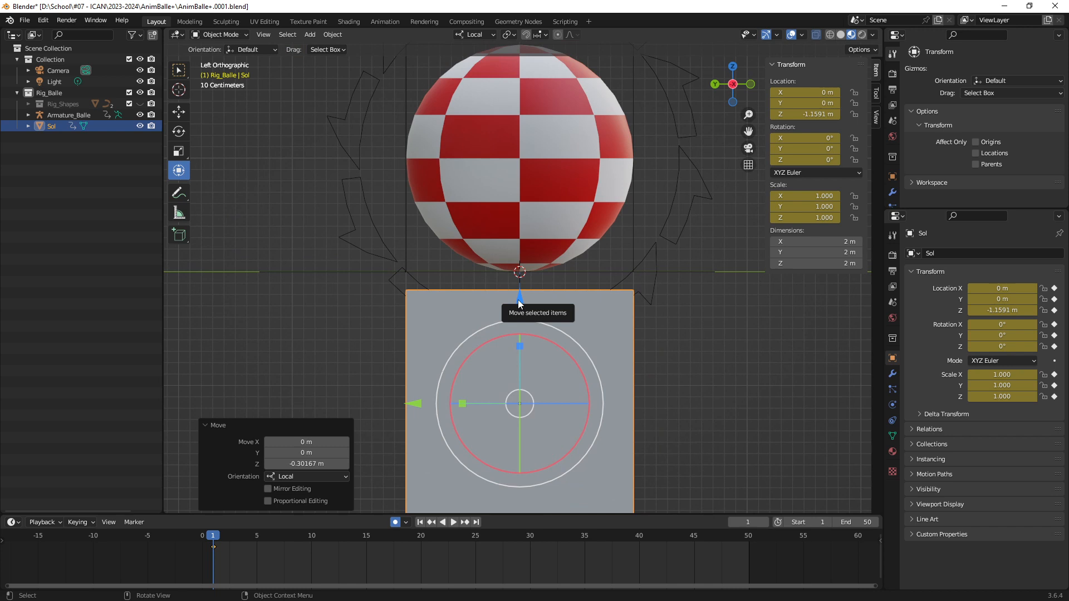
left_click_drag(518, 300, 518, 279)
scroll(509, 287, "up", 7)
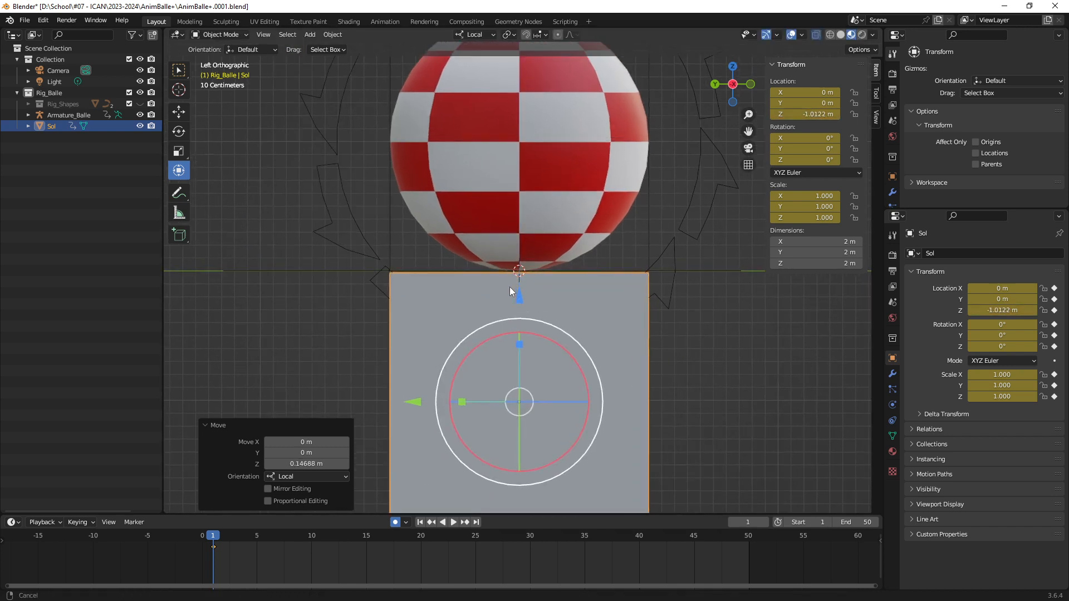
scroll(516, 304, "up", 4)
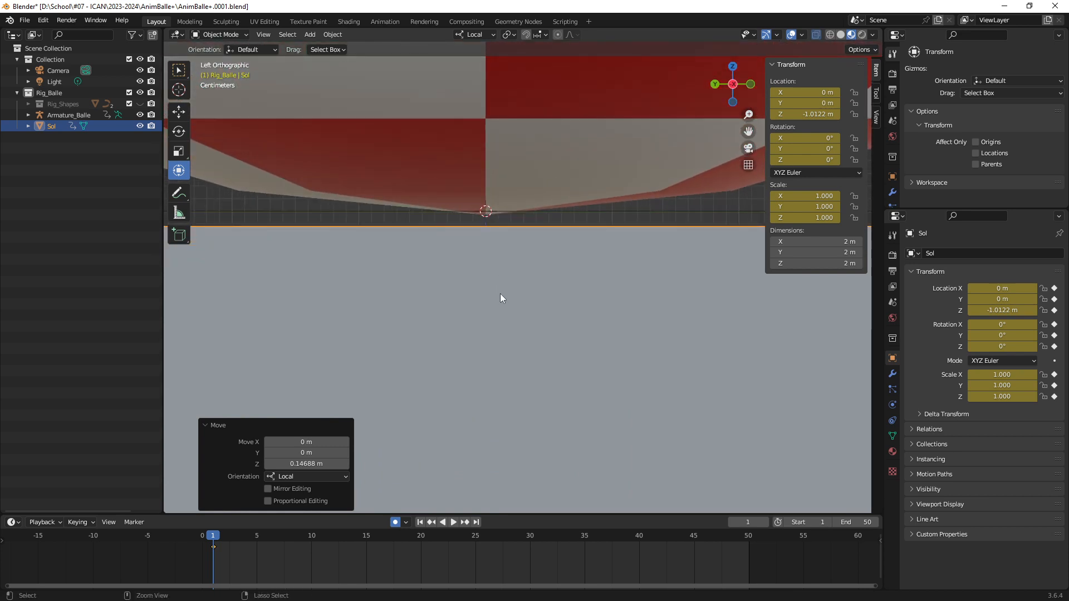
scroll(500, 294, "down", 6)
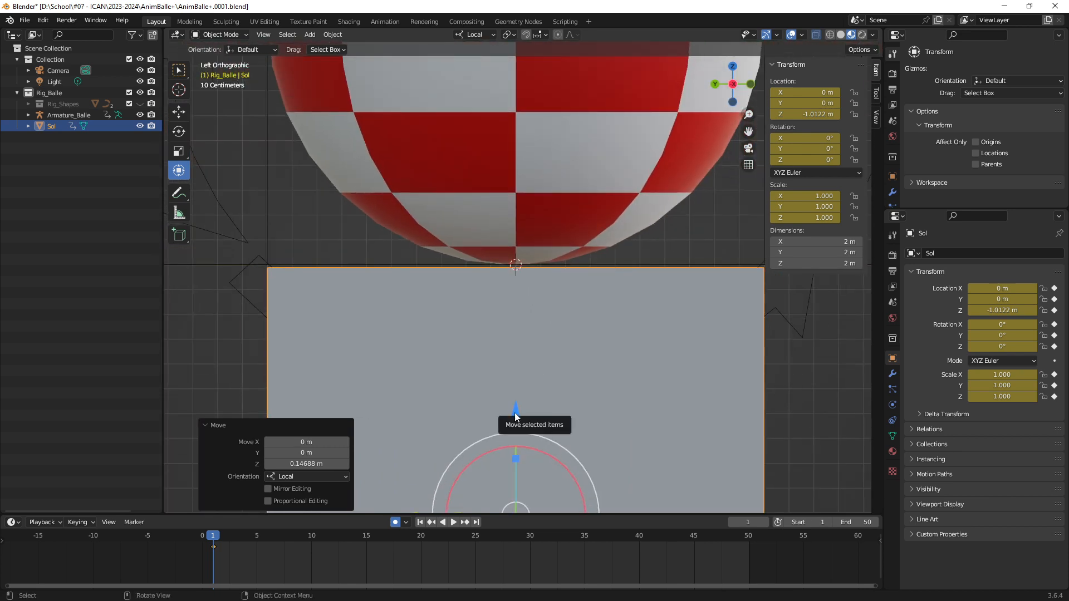
left_click_drag(515, 412, 515, 409)
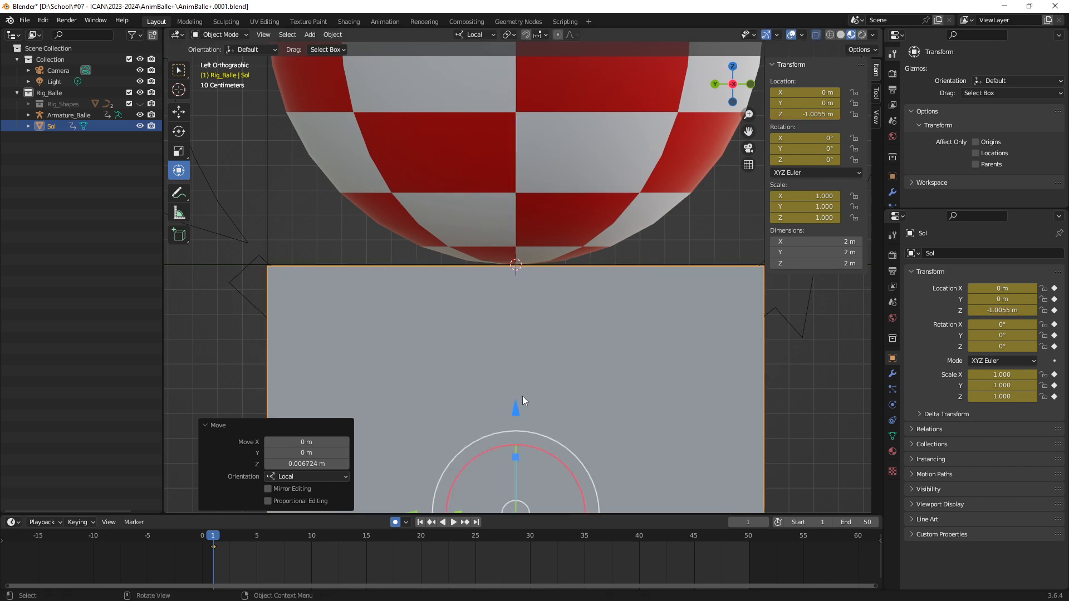
scroll(511, 336, "up", 4)
scroll(510, 285, "down", 6)
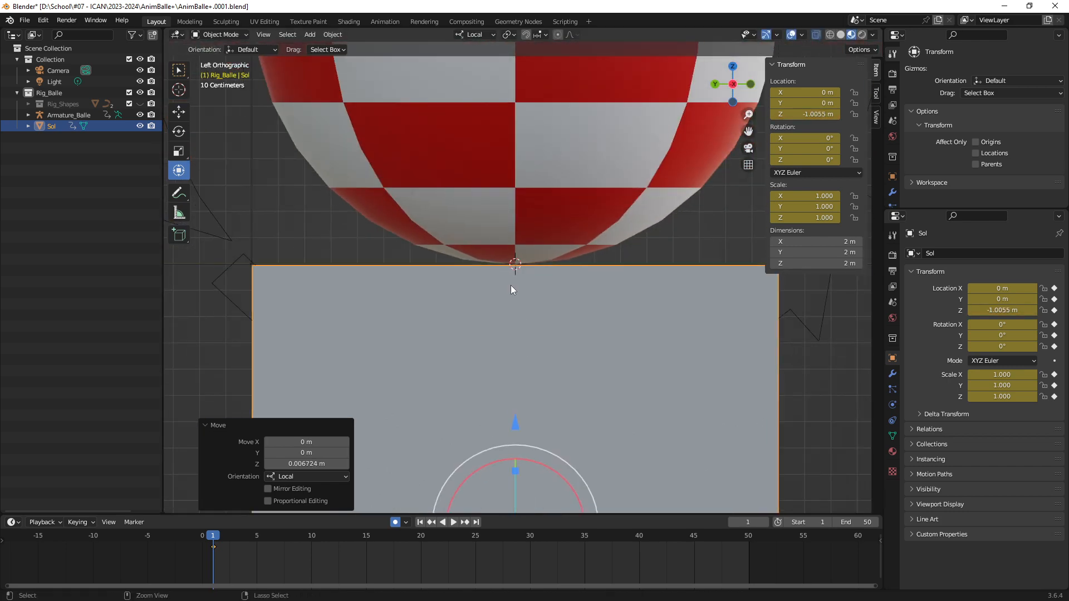
middle_click_drag(510, 285, 570, 343)
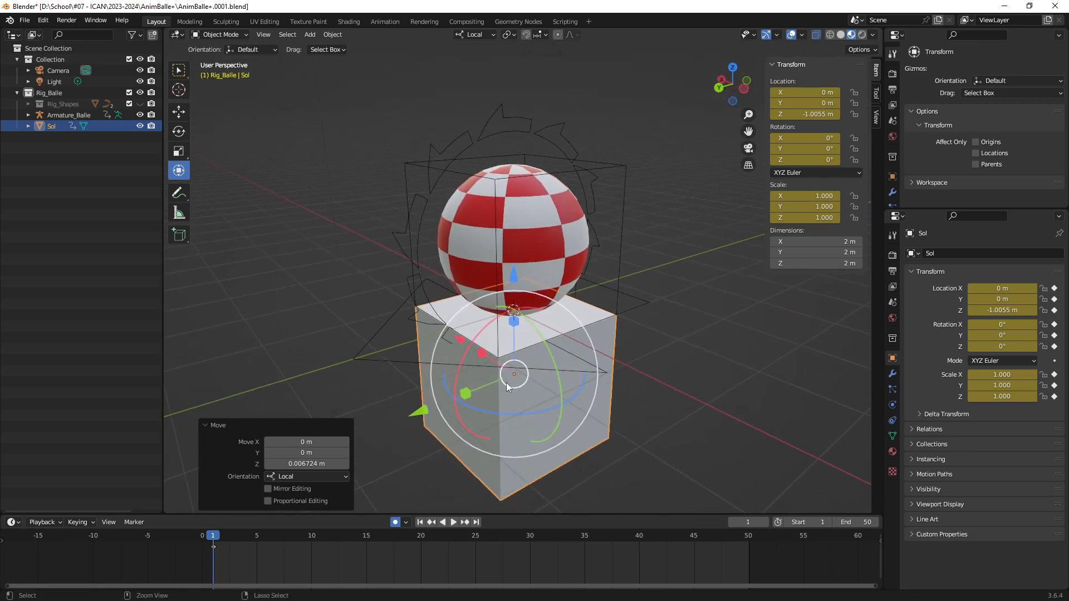
scroll(507, 383, "up", 6)
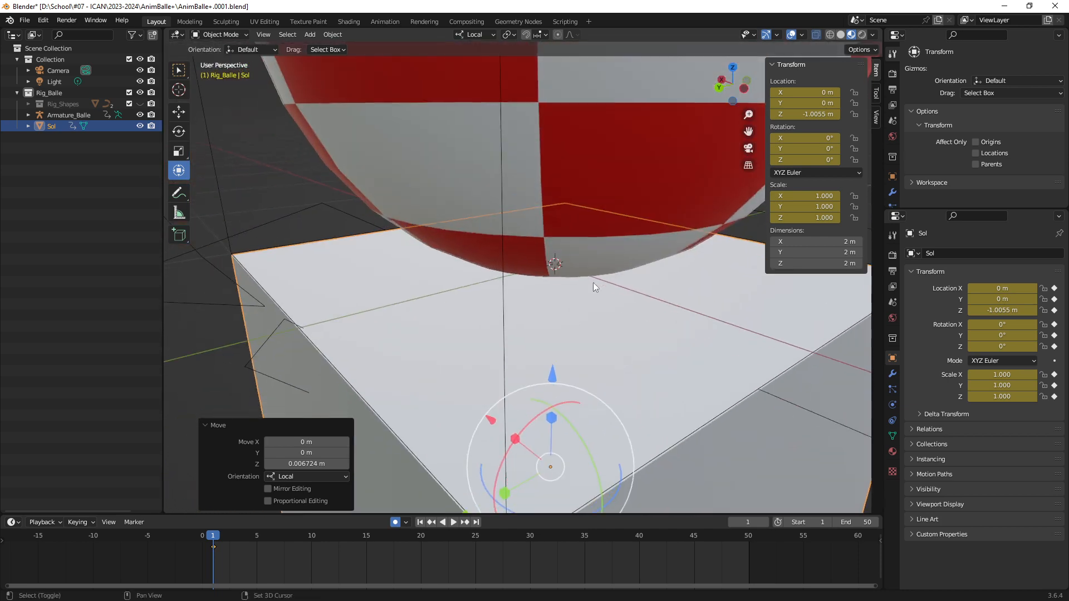
middle_click_drag(593, 282, 537, 363)
left_click_drag(522, 262, 524, 286)
middle_click_drag(526, 337, 517, 359)
key("ctrl+z")
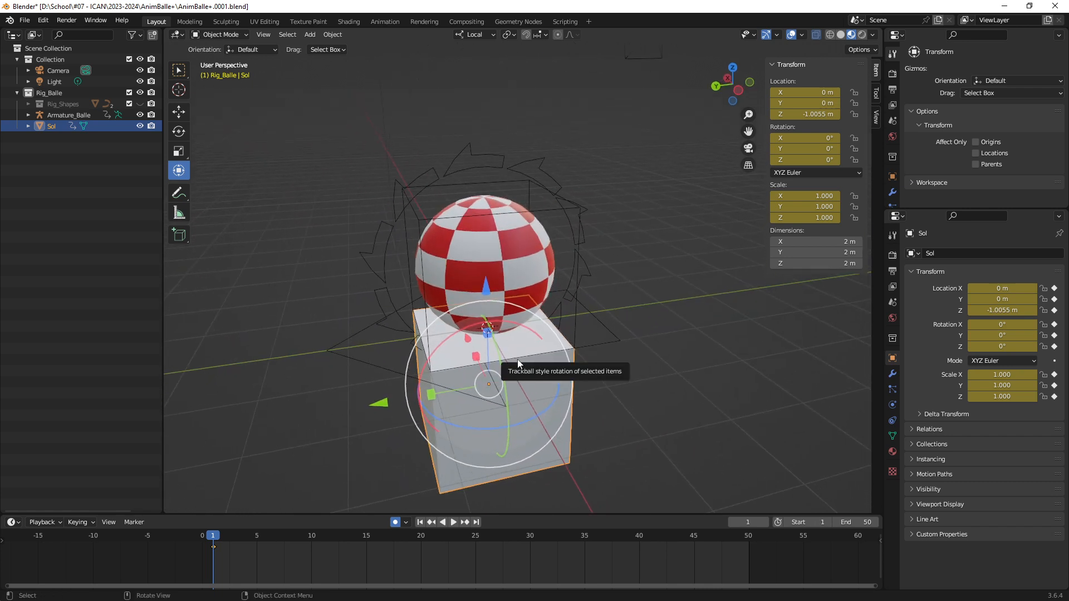
- Scale the Sol cube in X and Y only to about 7.9, forming a ground slab about 15.8 m wide
middle_click_drag(520, 360, 563, 354, "ctrl")
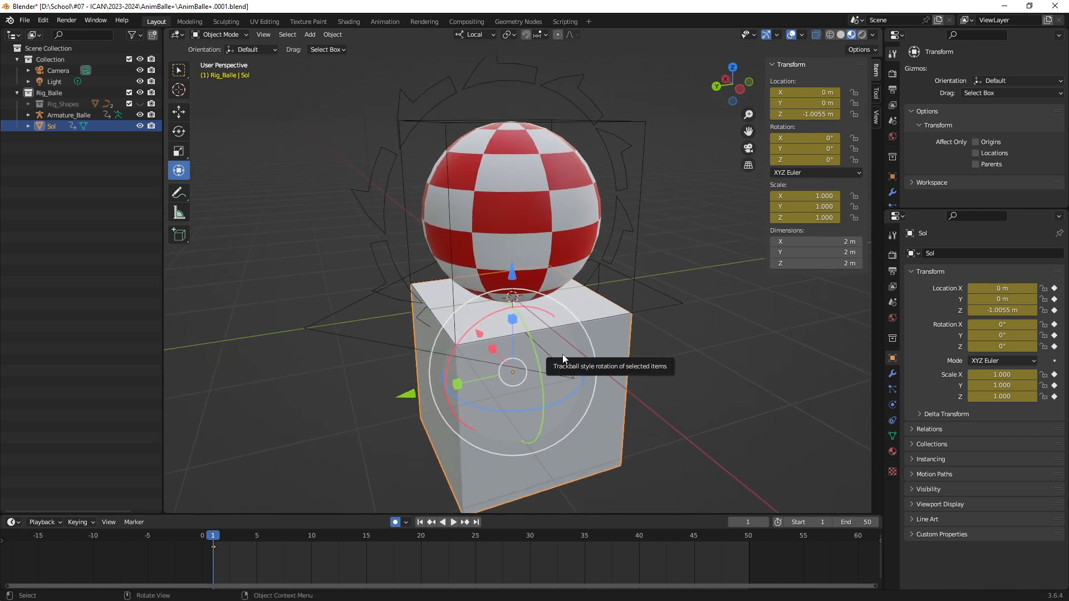
middle_click_drag(564, 359, 527, 350)
mouse_move(538, 308)
middle_mouse_down("ctrl")
mouse_move(551, 343)
mouse_move(532, 287)
mouse_move(533, 301)
mouse_move(546, 302)
mouse_move(539, 295)
middle_mouse_up("ctrl")
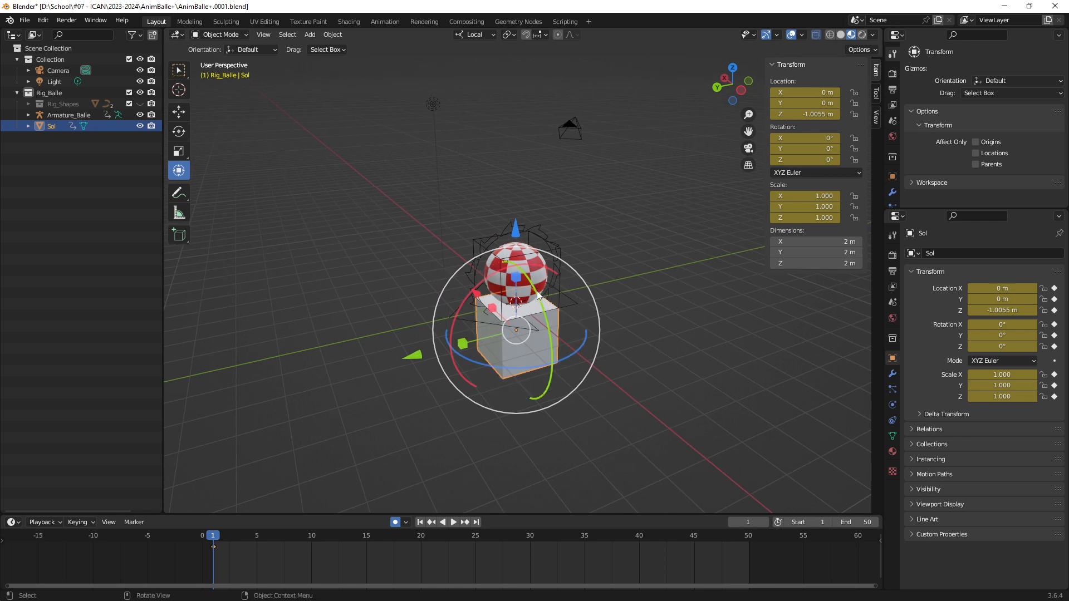
left_click_drag(517, 280, 320, 304, "shift")
left_click_drag(516, 277, 576, 242, "shift")
scroll(561, 308, "down", 1)
middle_click_drag(562, 312, 553, 282)
scroll(551, 305, "up", 3)
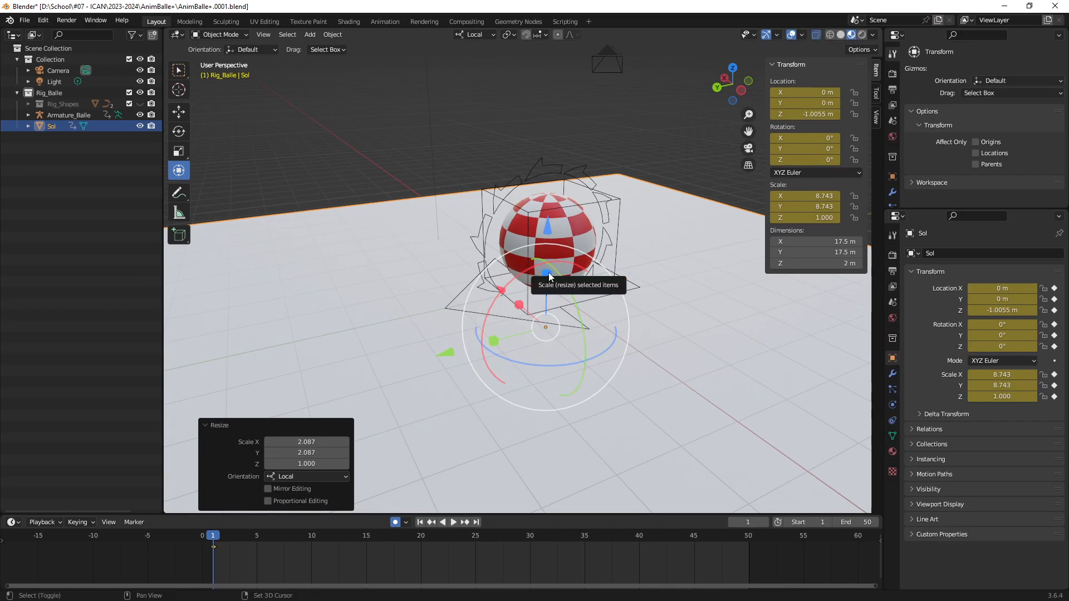
left_click_drag(548, 275, 586, 297)
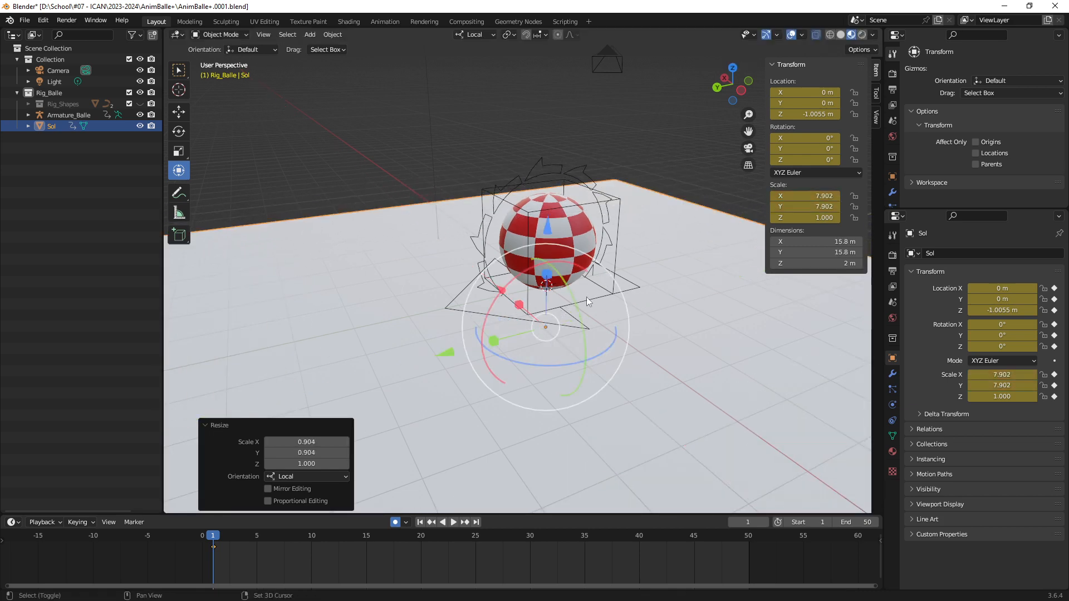
- Move the Sol slab to about 3.24 m in Y and 2.98 m in X, leaving the ball near one corner
mouse_move(586, 296)
middle_mouse_down()
mouse_move(562, 357)
mouse_move(599, 294)
mouse_move(490, 297)
mouse_move(587, 312)
middle_mouse_up()
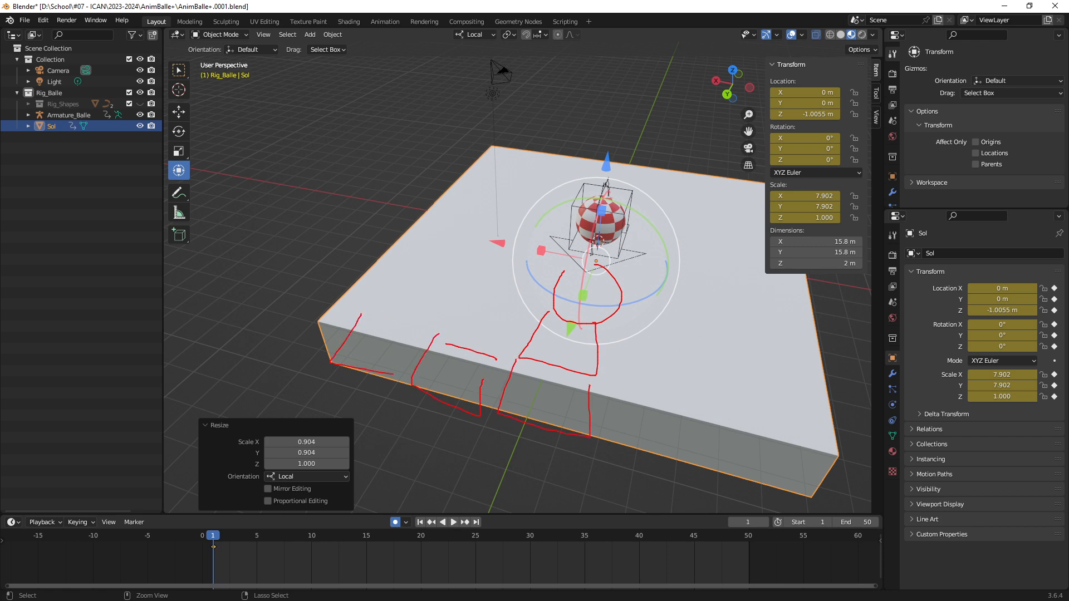
key("Escape")
middle_click_drag(606, 319, 529, 303)
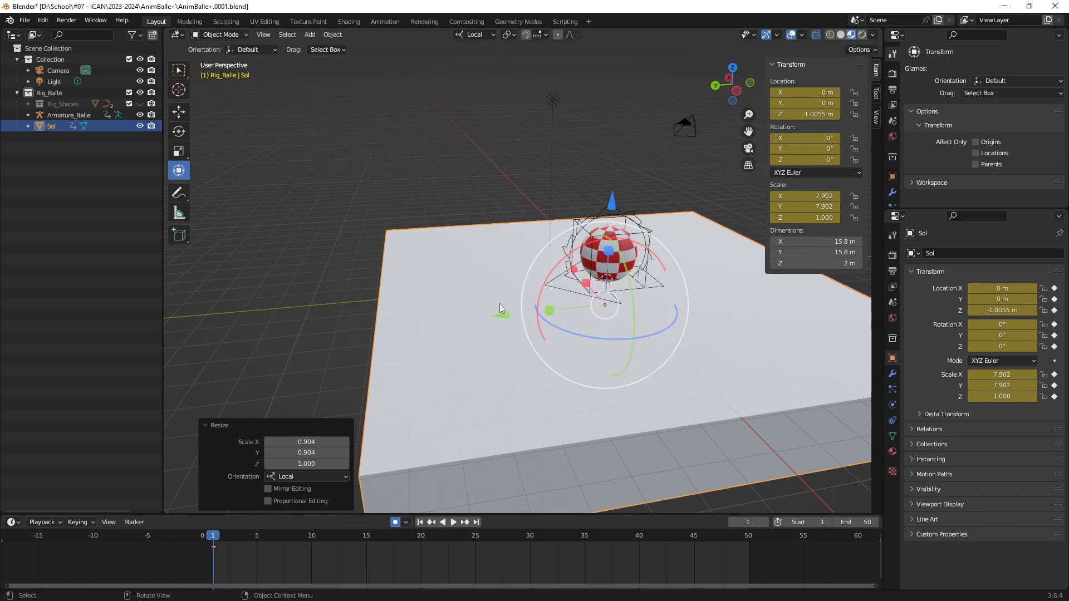
left_click_drag(497, 317, 405, 324)
middle_click_drag(474, 299, 537, 312)
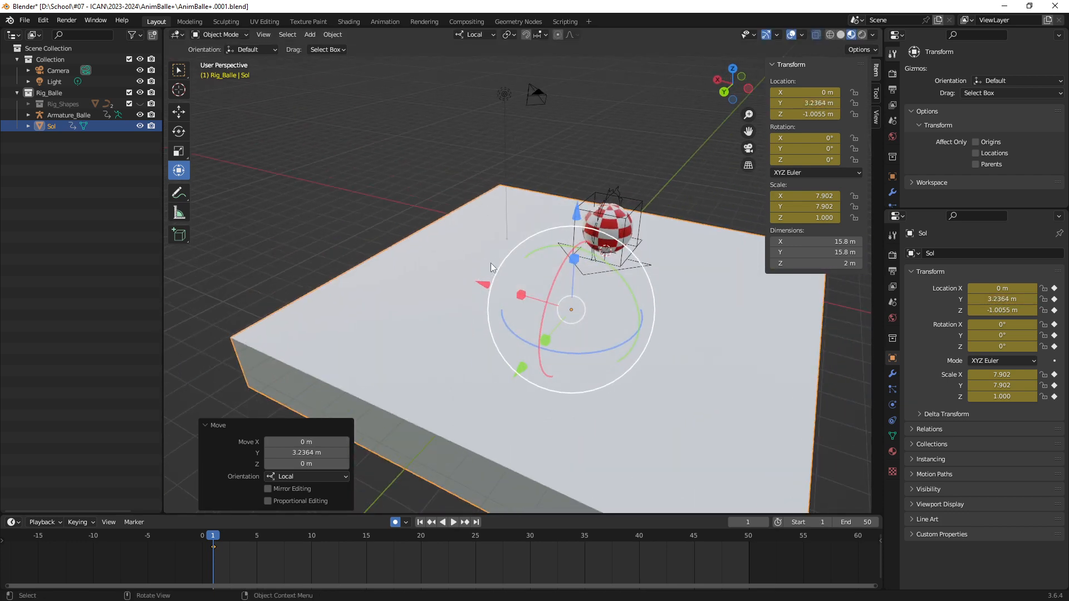
left_click_drag(475, 280, 410, 259)
- Add a 2 m cube and move it along Y to about 2.9 m, beside the ball
middle_click_drag(504, 281, 627, 270, "shift")
middle_click_drag(626, 269, 479, 240)
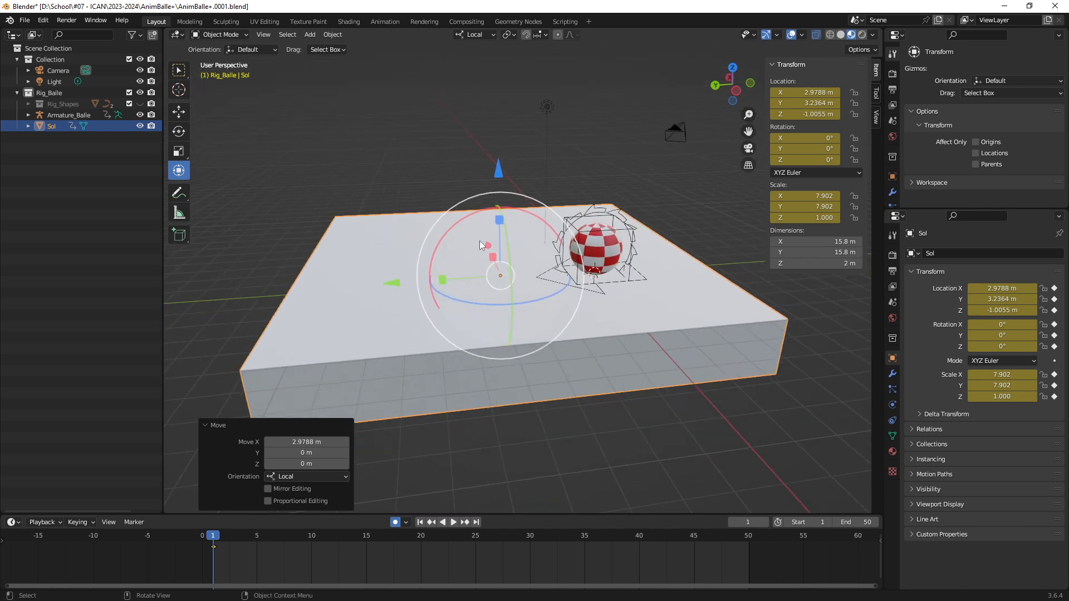
key("shift+a")
mouse_move(480, 241)
left_click(524, 252)
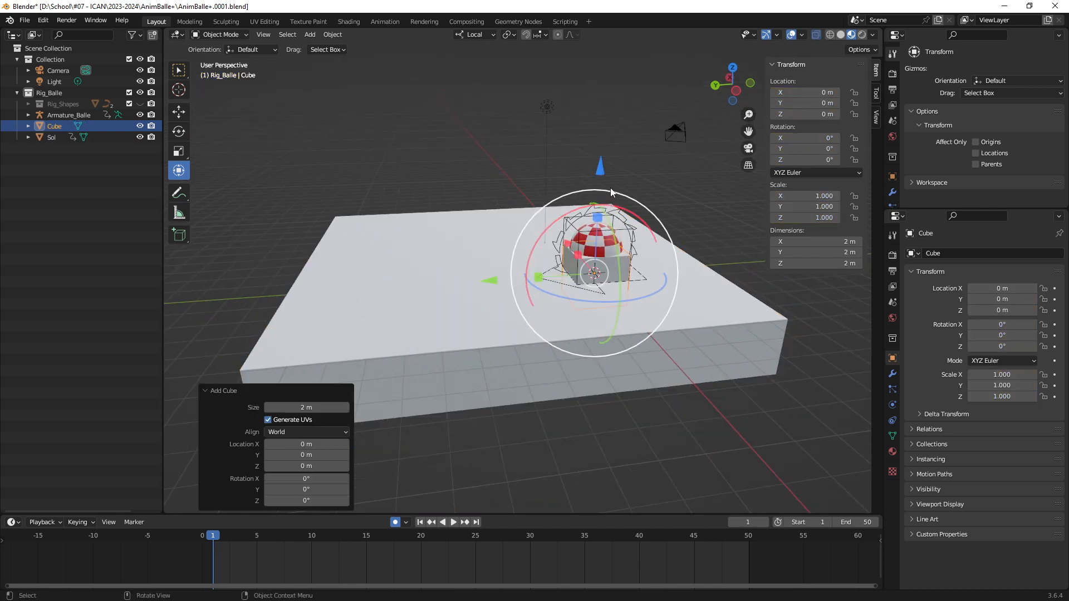
left_click_drag(490, 284, 415, 287)
- In the left orthographic view, raise the new cube to a Z location of about 0.98 m so it rests on the ground
middle_click_drag(584, 328, 556, 306)
scroll(540, 259, "up", 4)
middle_click_drag(539, 259, 539, 324)
scroll(510, 272, "up", 3)
scroll(588, 349, "up", 2)
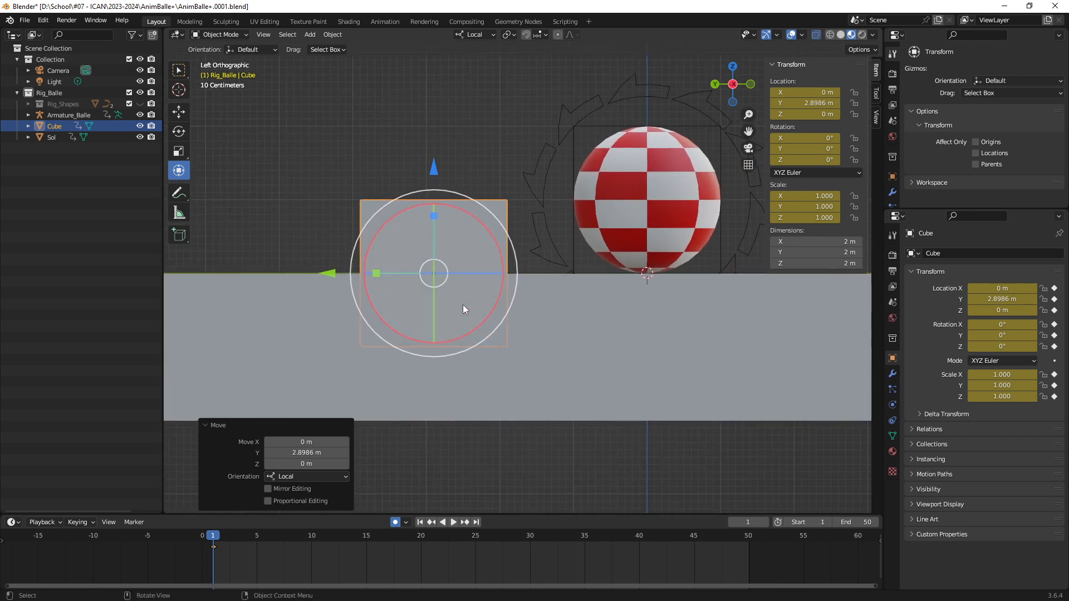
middle_click_drag(459, 292, 510, 323)
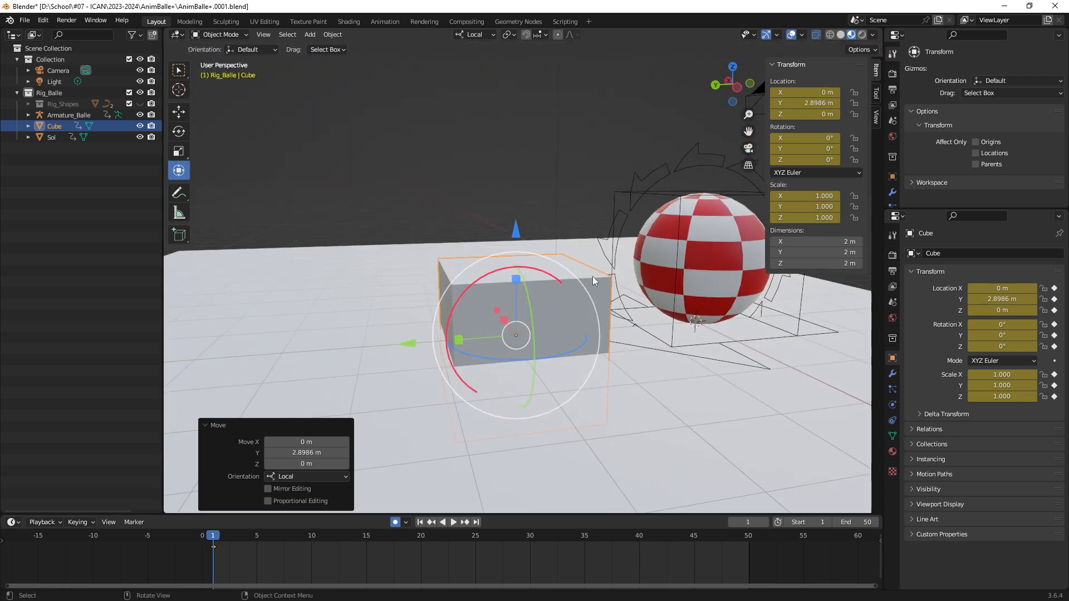
middle_click_drag(700, 292, 638, 340, "shift")
scroll(612, 321, "up", 3)
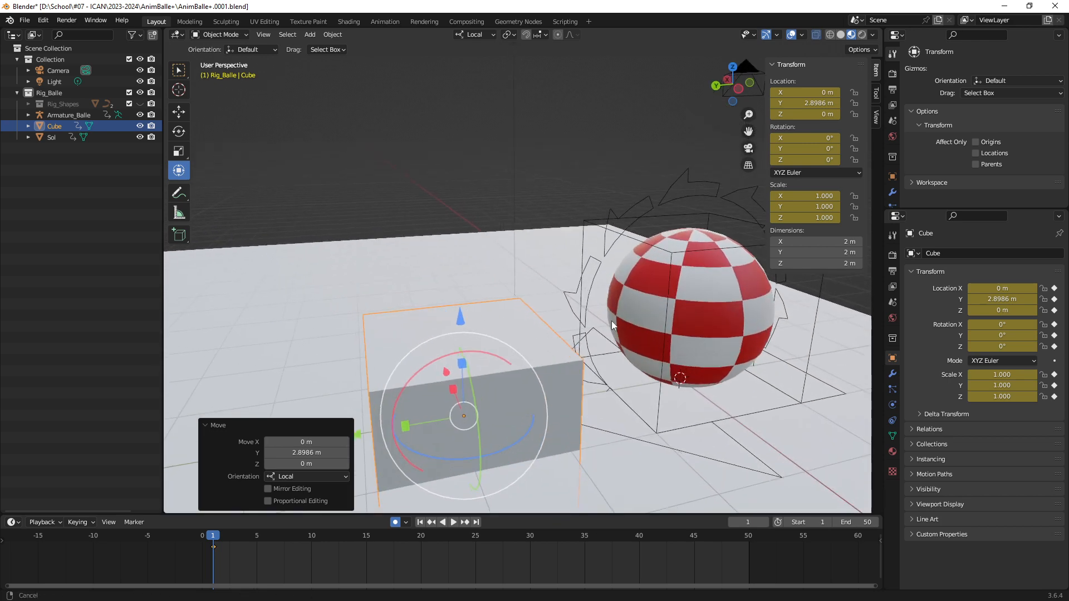
middle_click_drag(494, 252, 504, 273, "ctrl")
middle_click_drag(503, 273, 537, 297, "shift")
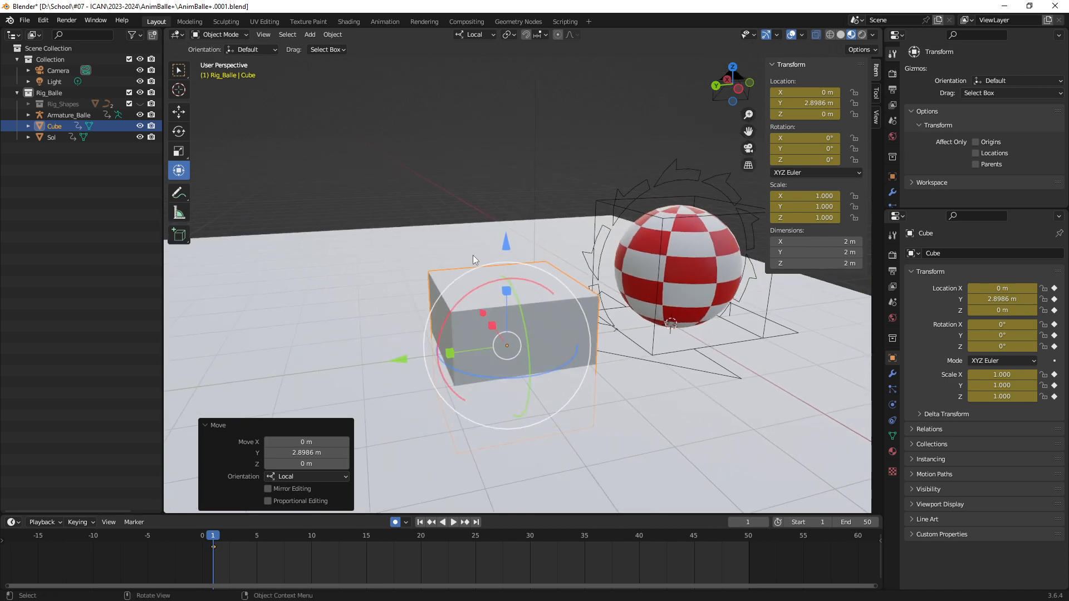
middle_click_drag(431, 283, 475, 221)
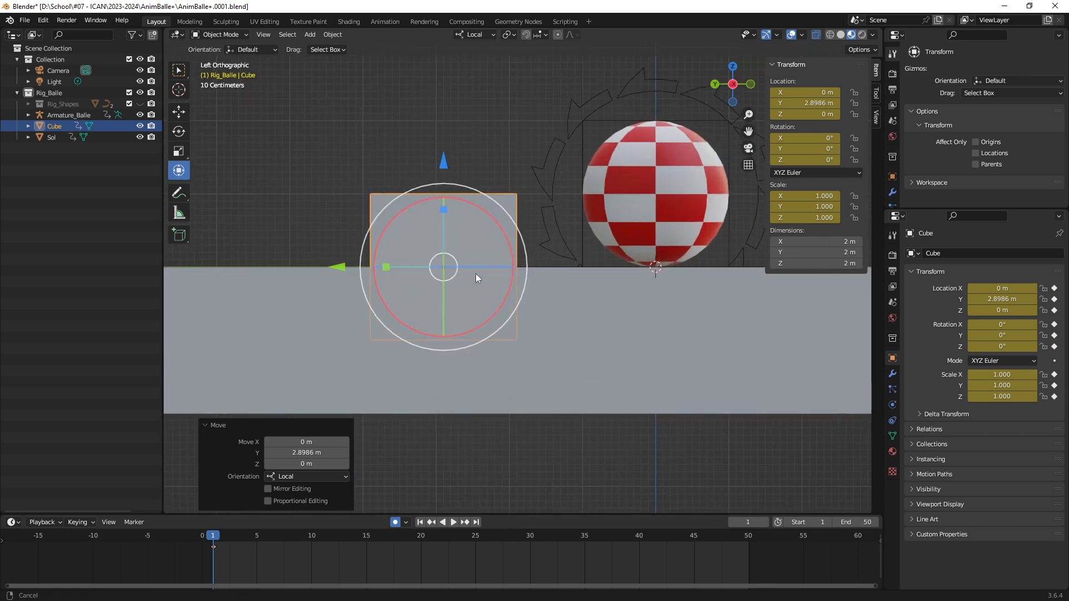
middle_click_drag(475, 273, 518, 288, "shift")
mouse_move(490, 238)
middle_mouse_down()
mouse_move(509, 300)
mouse_move(530, 302)
mouse_move(494, 220)
middle_mouse_up()
mouse_move(480, 229)
left_mouse_down()
mouse_move(480, 193)
mouse_move(483, 234)
left_mouse_up()
left_click_drag(482, 179, 484, 93)
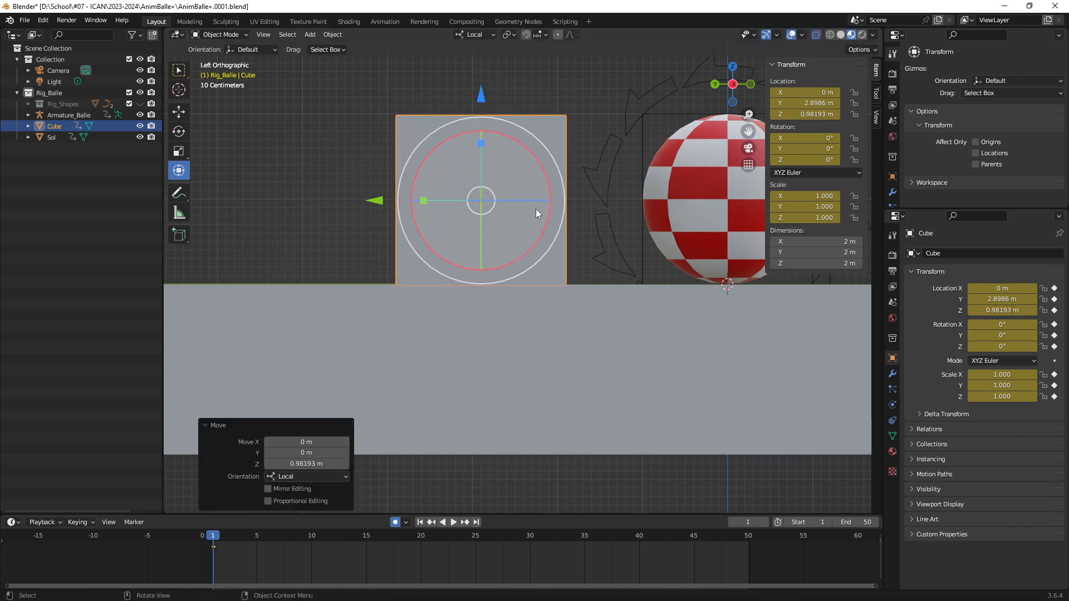
- In Edit Mode, lower the cube's top face along Z until the block is about 0.84 m high, and return to Object Mode
middle_click_drag(536, 210, 503, 274)
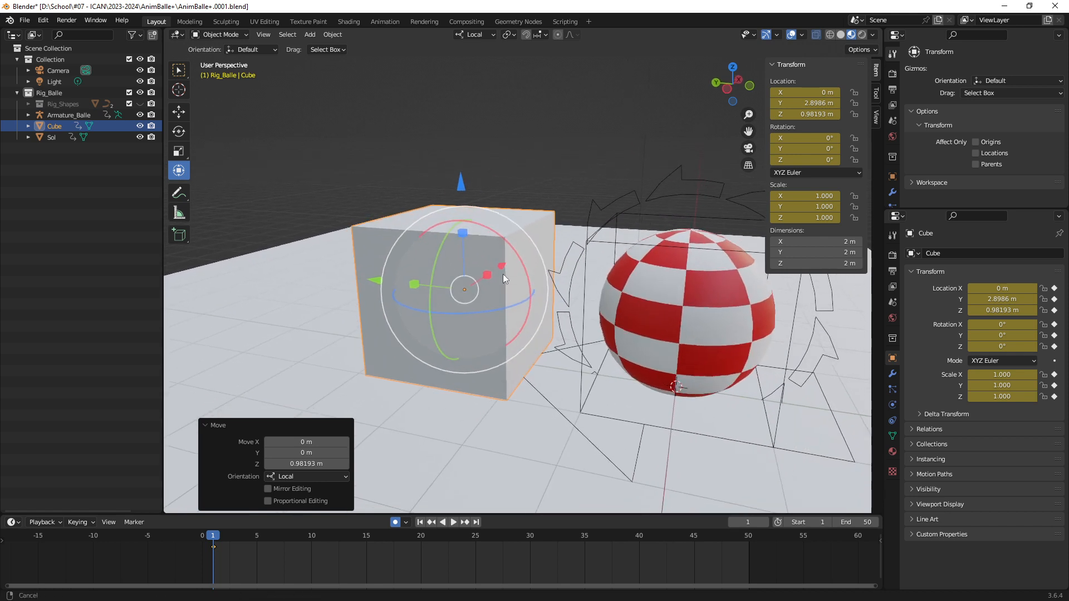
left_click(221, 35)
left_click(220, 60)
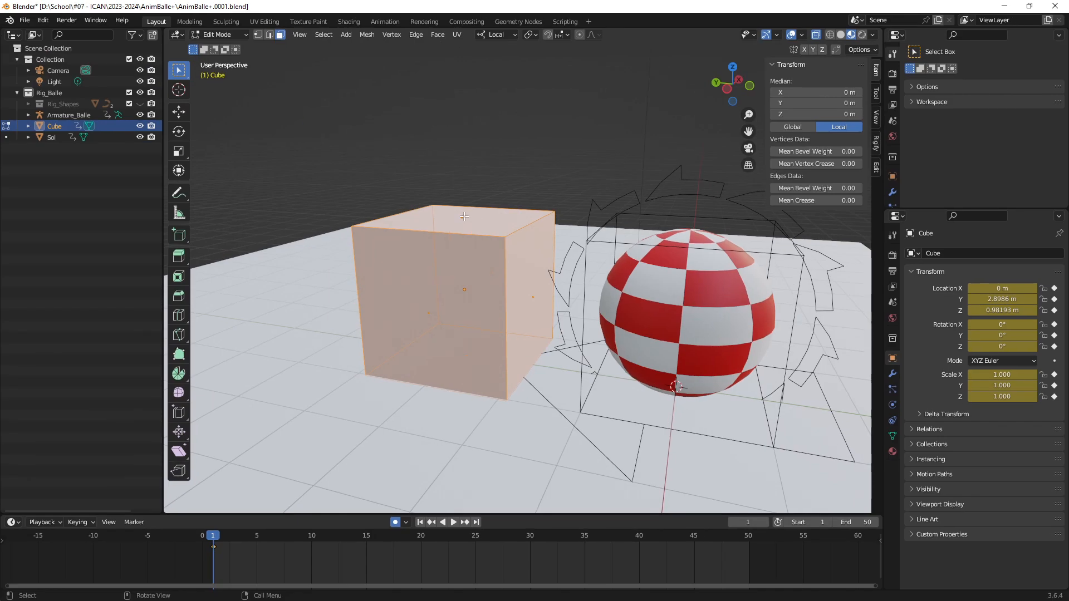
left_click(464, 217)
middle_click_drag(493, 210, 493, 216)
key("shift+space")
key("t")
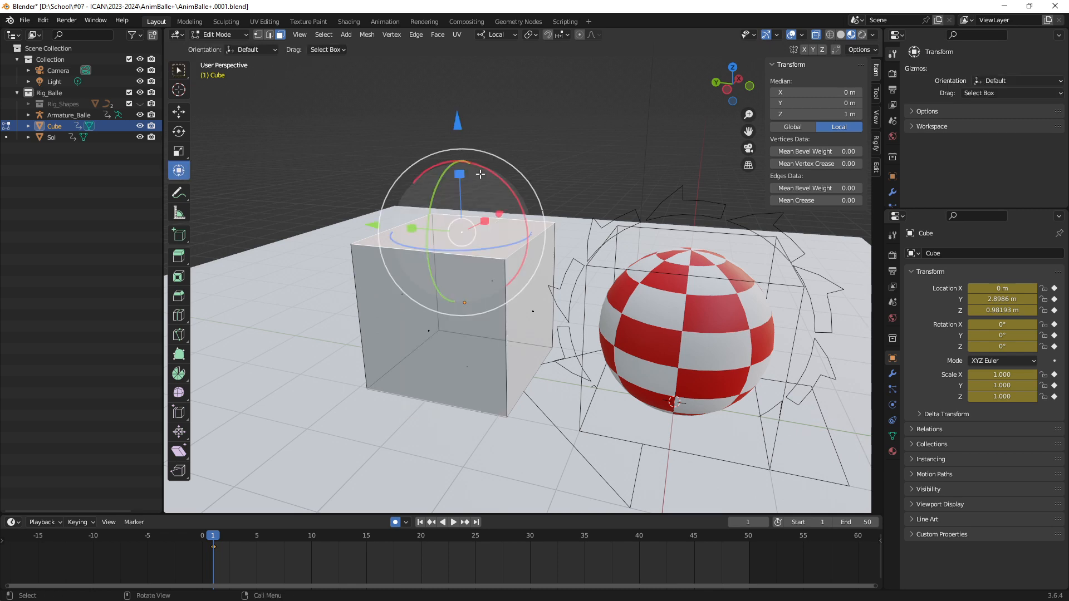
left_click_drag(457, 121, 461, 212)
middle_click_drag(500, 280, 511, 245)
key("Tab")
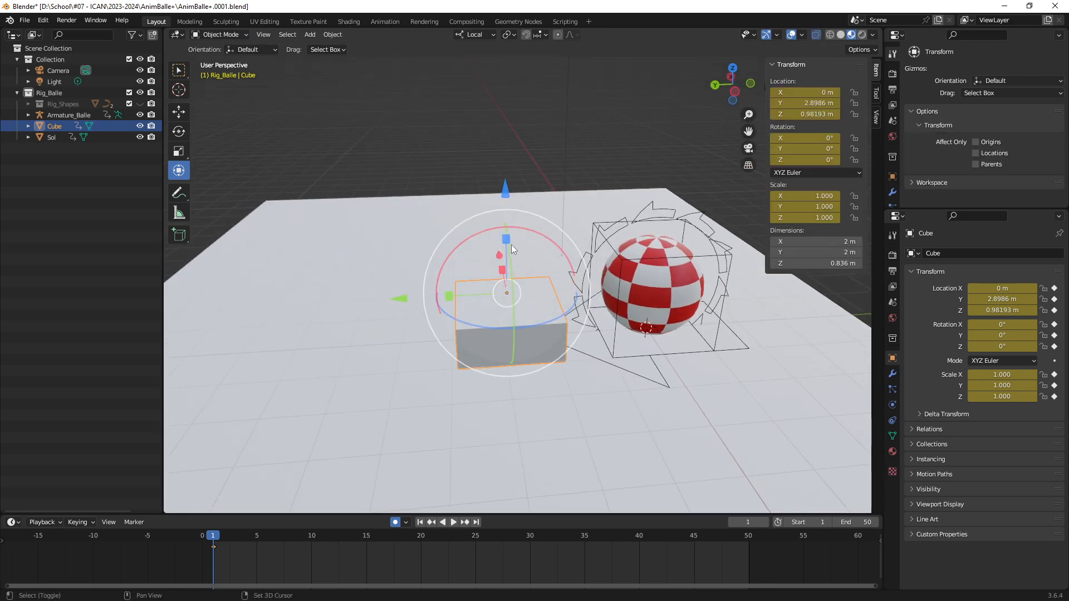
- Scale the block in X and Y only to about 1.432 and rename it Marche_01
left_click_drag(506, 239, 555, 227, "shift")
mouse_move(525, 327)
middle_mouse_down()
mouse_move(519, 345)
mouse_move(542, 316)
mouse_move(530, 312)
middle_mouse_up()
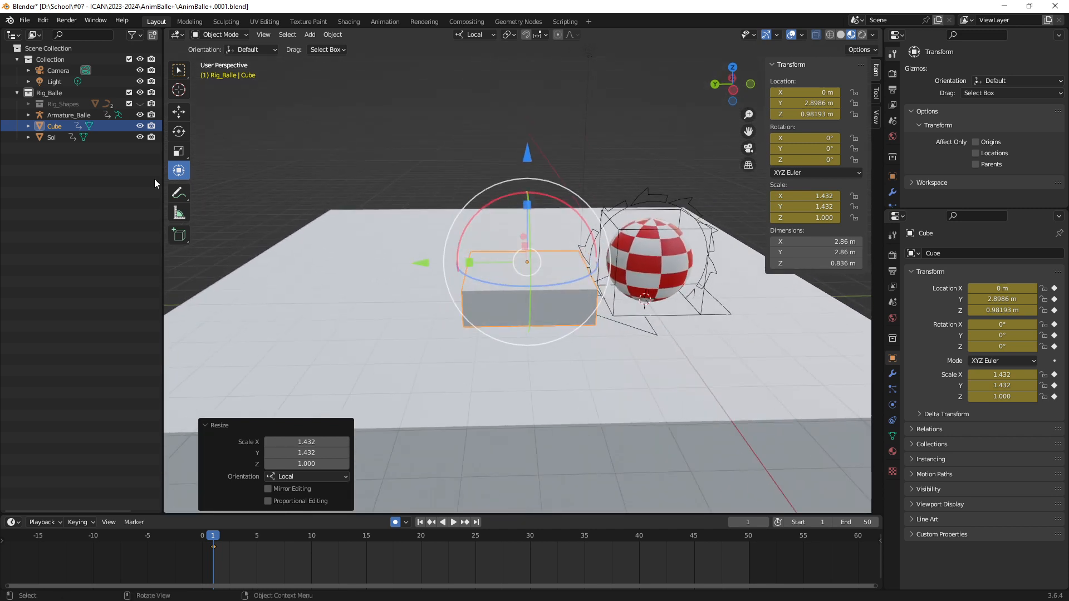
double_click(60, 126)
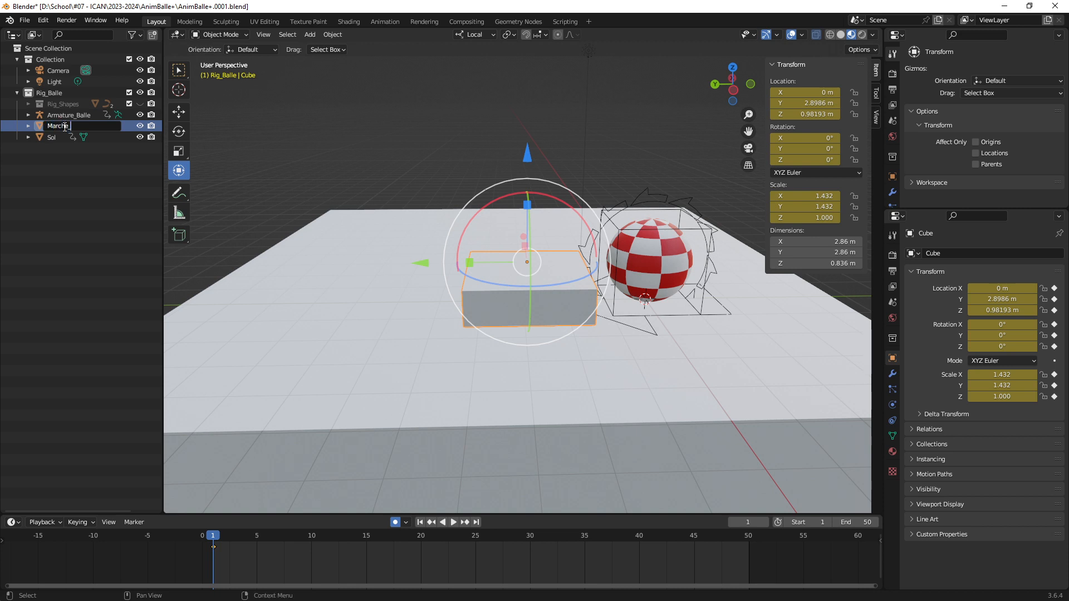
key("Return")
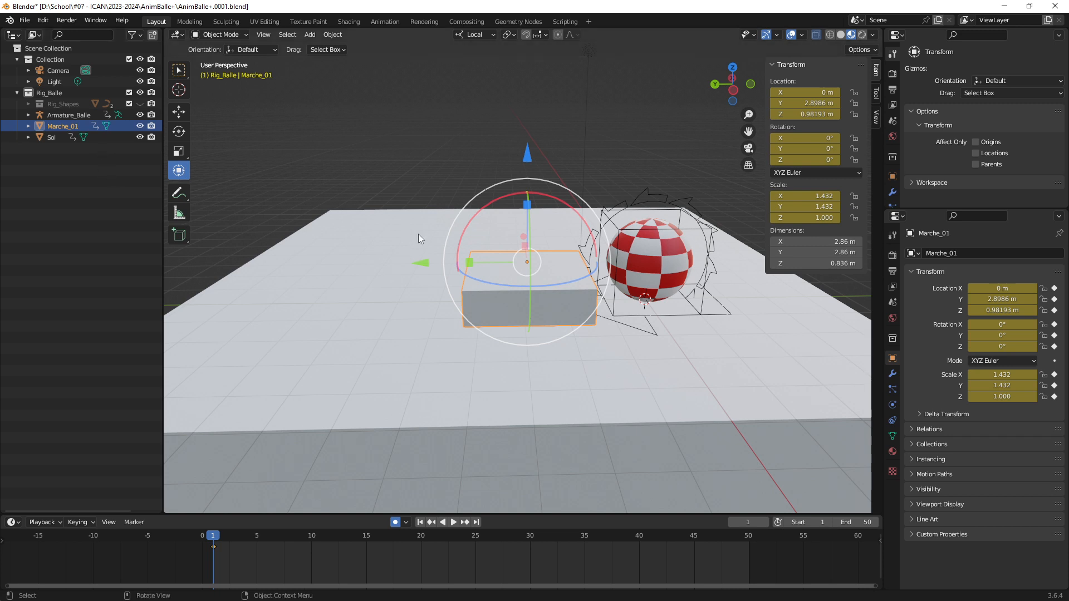
- Duplicate Marche_01 and move the copy about 2.87 m along its local Y axis, next to the original block
scroll(491, 315, "down", 2)
middle_click_drag(491, 315, 522, 295, "shift")
key("shift+d")
key("y")
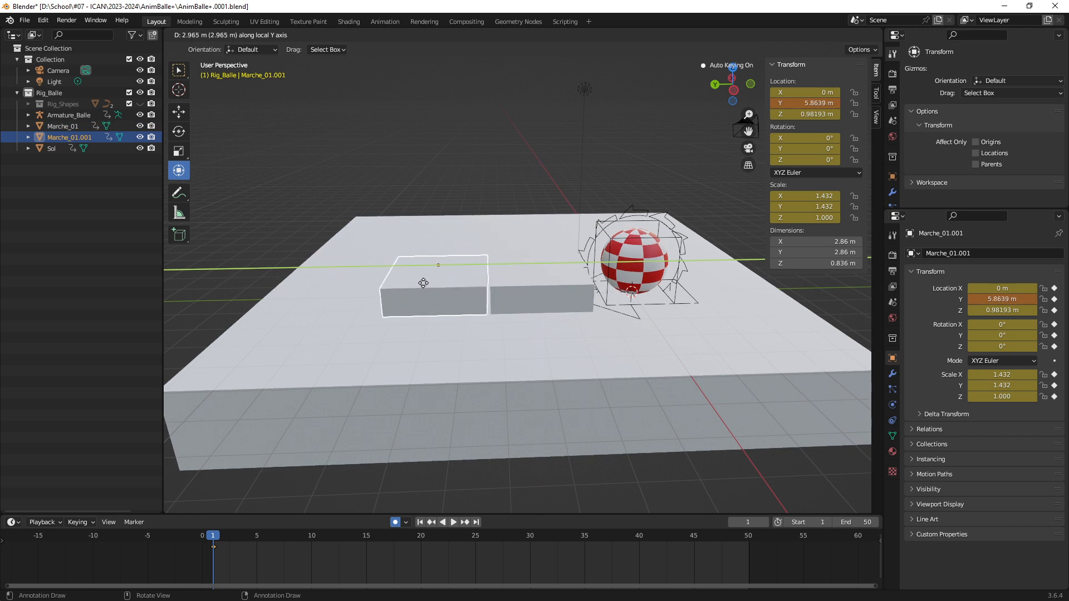
left_click(425, 282)
- In Edit Mode, raise the top face of Marche_01.001 along Z until the block is about 1.19 m high, and return to Object Mode
middle_click_drag(484, 291, 497, 300)
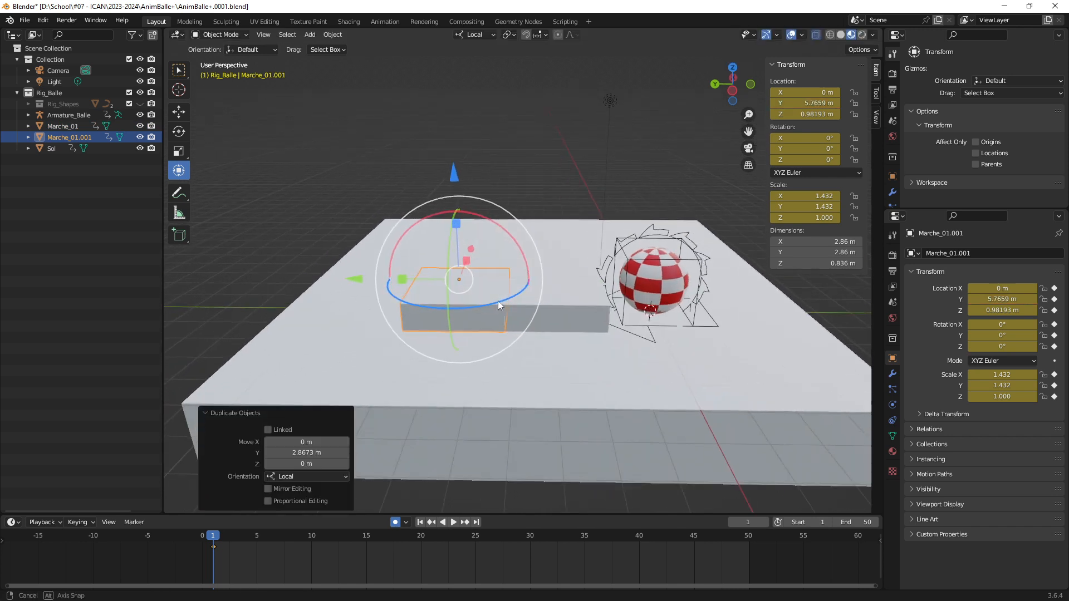
key("Tab")
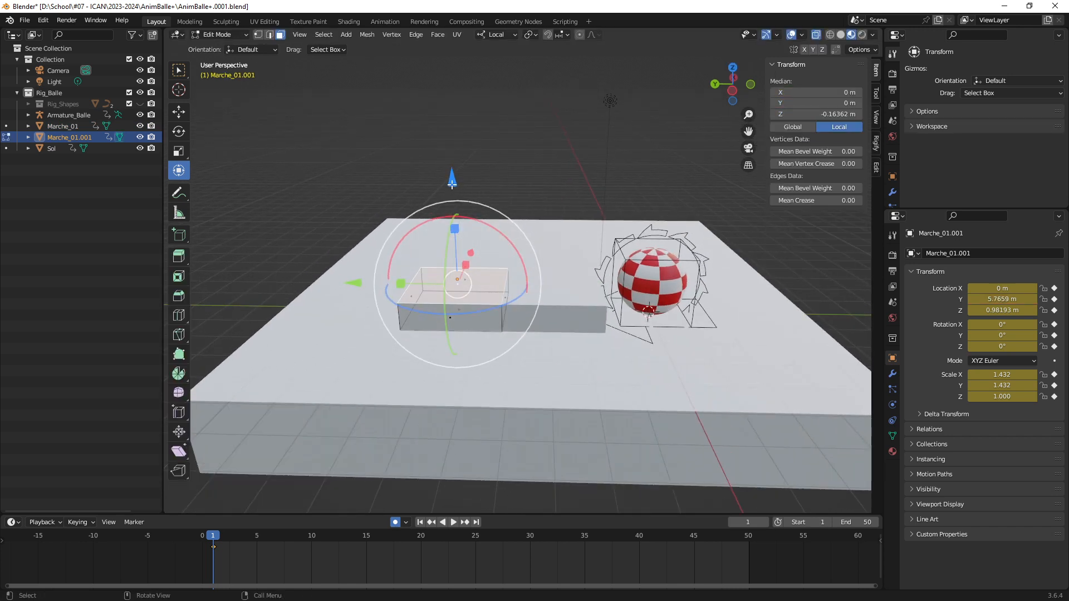
left_click_drag(452, 183, 449, 144)
middle_click_drag(451, 223, 503, 219)
left_click_drag(450, 122, 450, 143)
middle_click_drag(496, 266, 512, 283)
key("Tab")
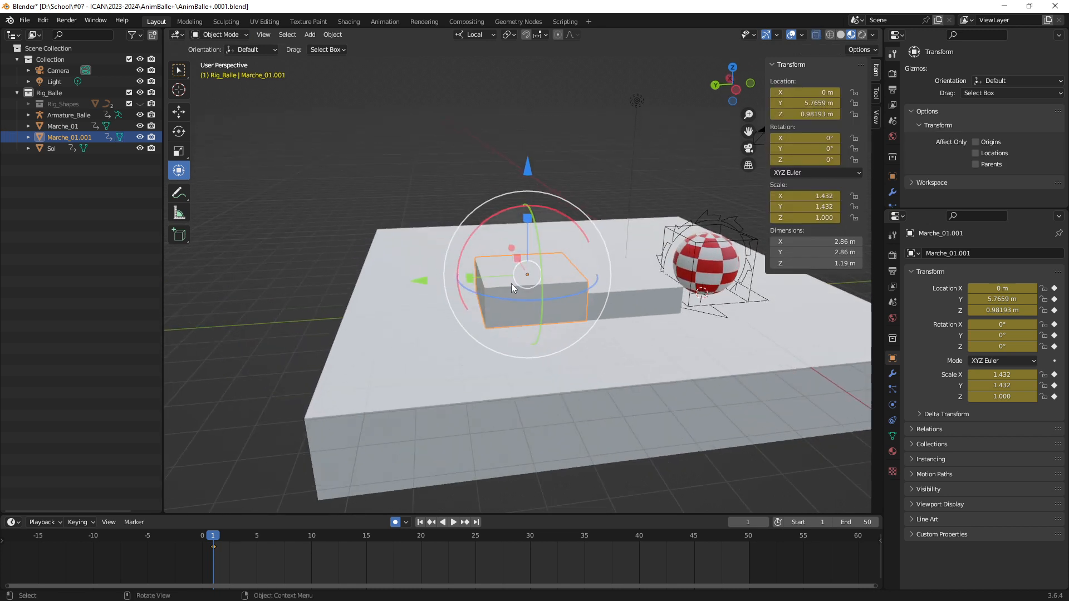
- Duplicate Marche_01.001 and move the copy about 2.87 m along its local Y axis, next to the previous block
key("shift+d")
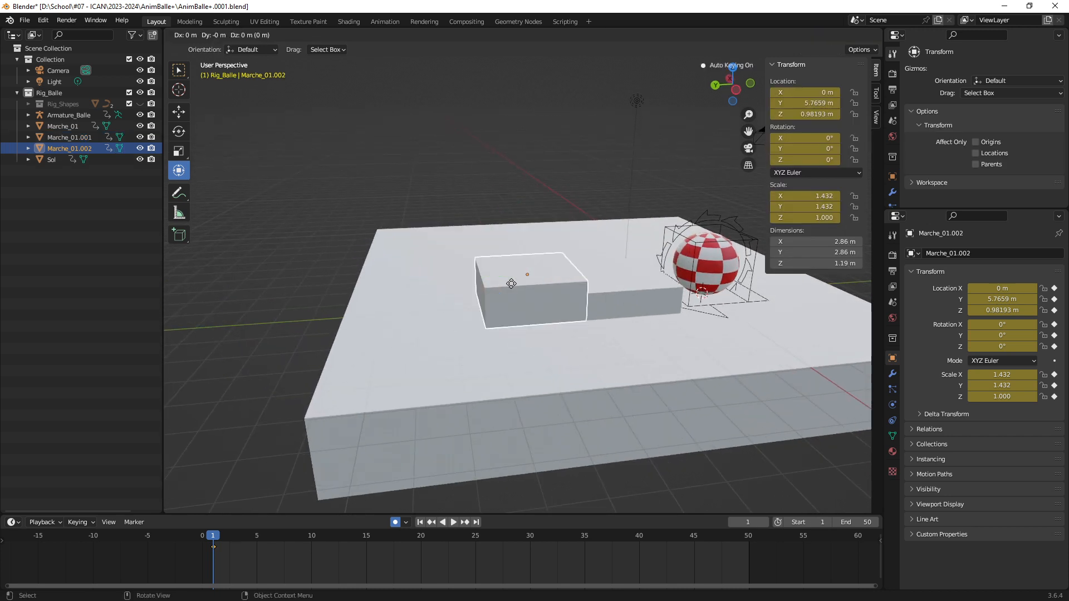
key("x")
key("y")
key("y")
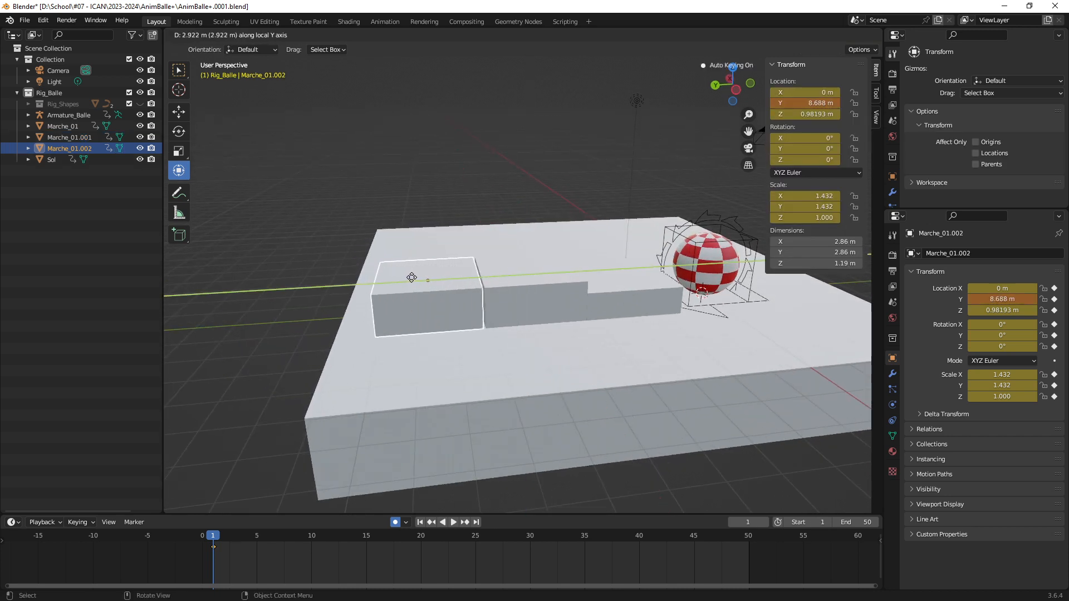
left_click(413, 278)
middle_click_drag(412, 279, 498, 262)
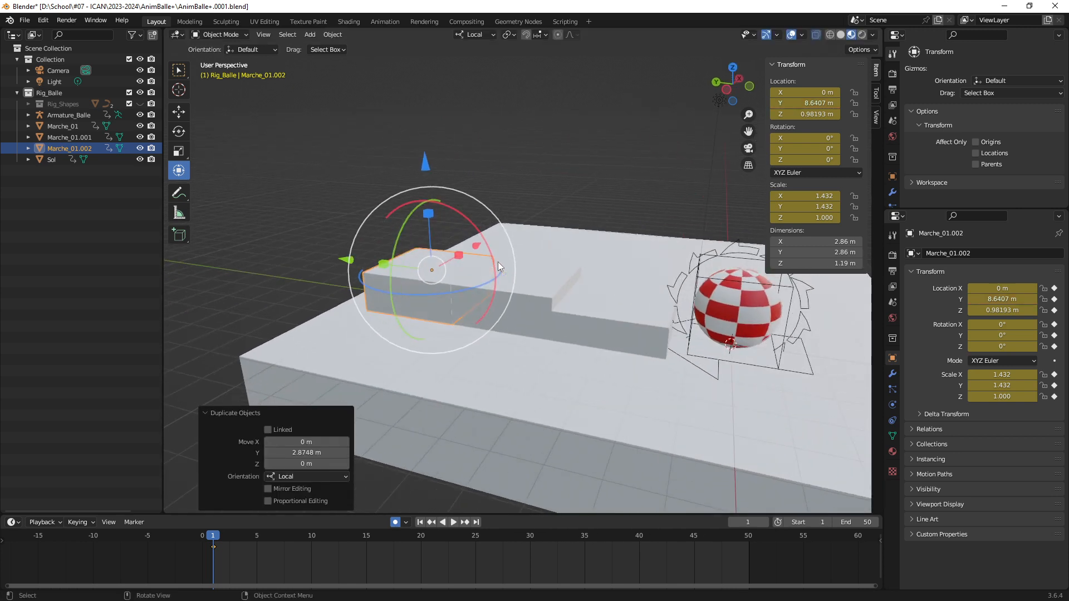
- In Edit Mode, raise the top face of Marche_01.002 until the block is about 2.39 m high, and return to Object Mode
key("Tab")
left_click_drag(425, 159, 434, 120)
middle_click_drag(549, 206, 540, 271)
key("Tab")
- Duplicate Marche_01.002 and move the copy about 2.88 m along its local X axis so the stairs turn a corner
key("shift+d")
key("x")
key("x")
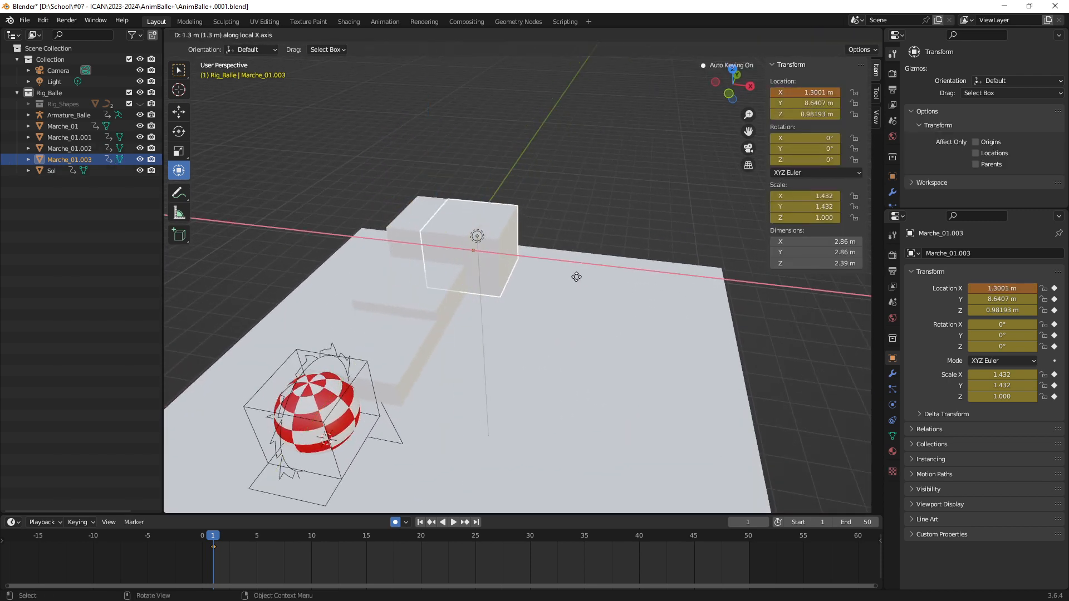
left_click(615, 282)
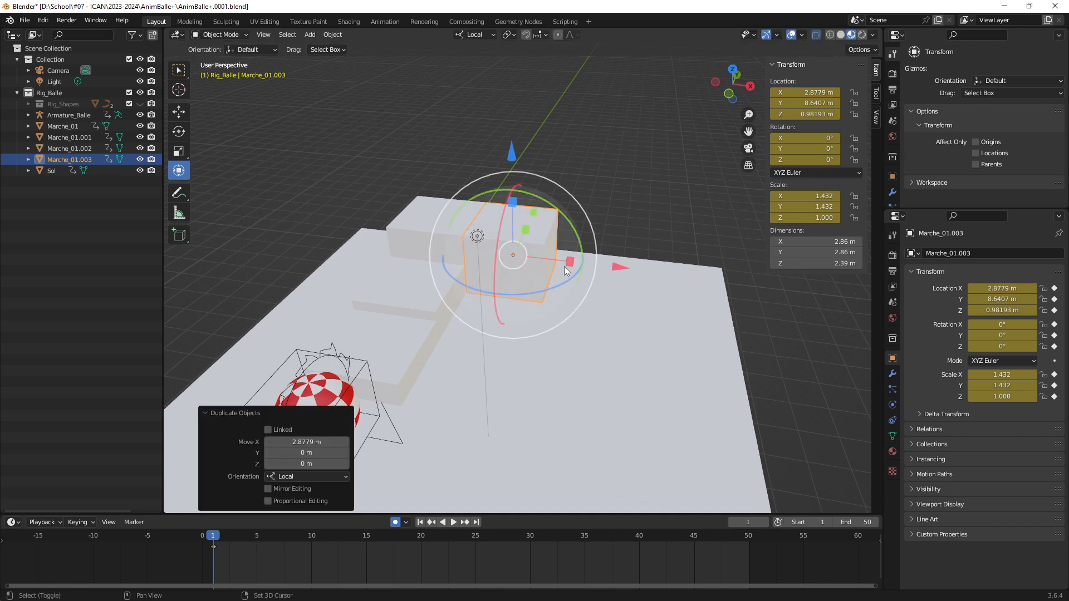
middle_click_drag(563, 267, 563, 251)
- In Edit Mode, raise the top face of Marche_01.003 by about 1 m, making the block 3.4 m high, and return to Object Mode
key("Tab")
left_click_drag(534, 137, 537, 107)
middle_click_drag(620, 331, 566, 306)
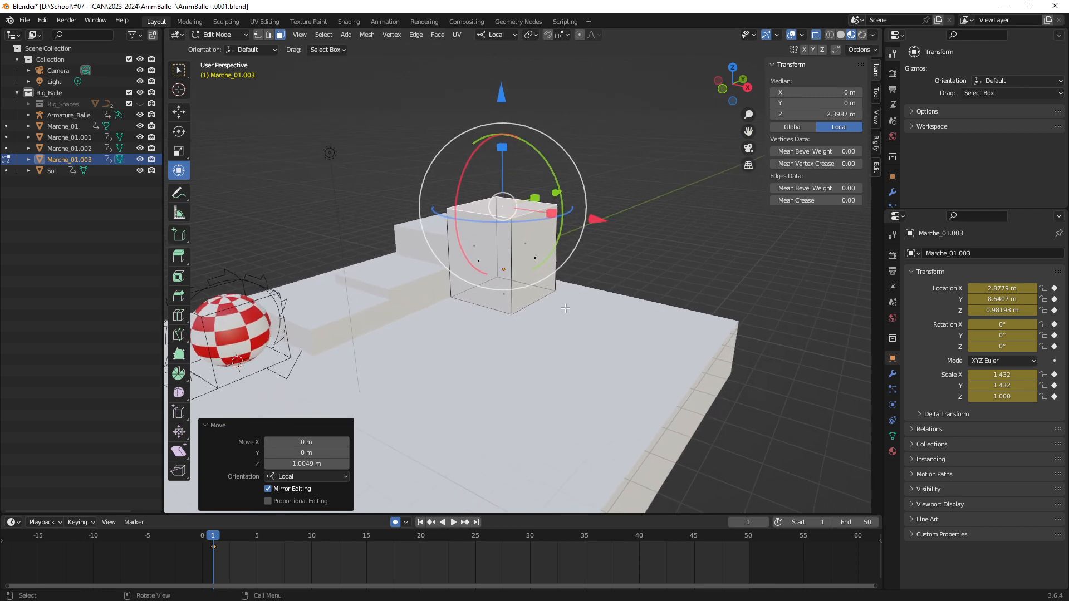
key("Tab")
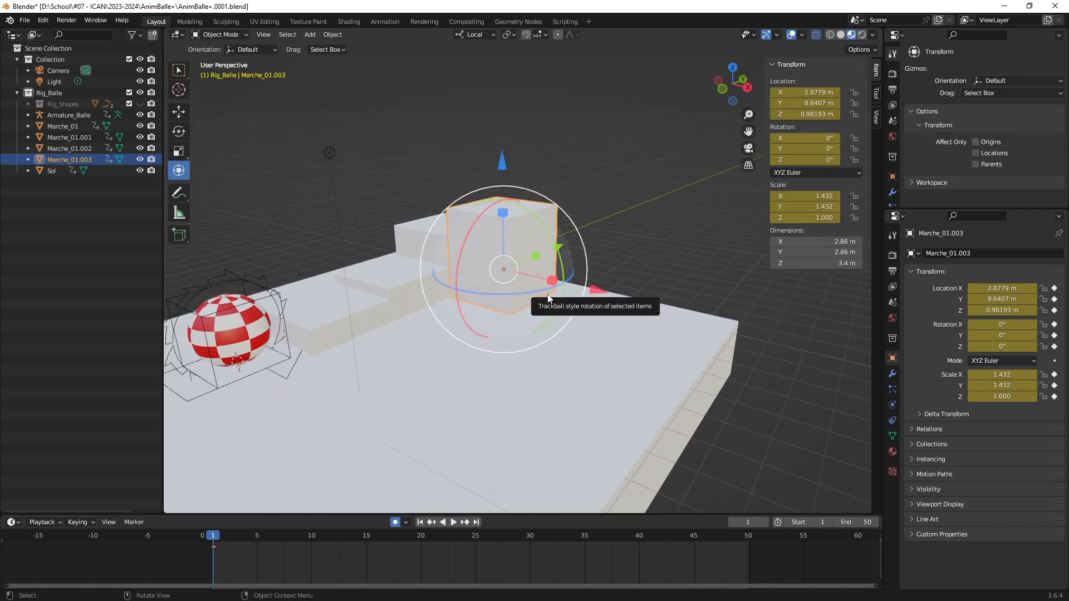
- Duplicate Marche_01.003 and move the copy along its local X axis to an X location of about 5.7 m
key("shift+d")
key("x")
key("x")
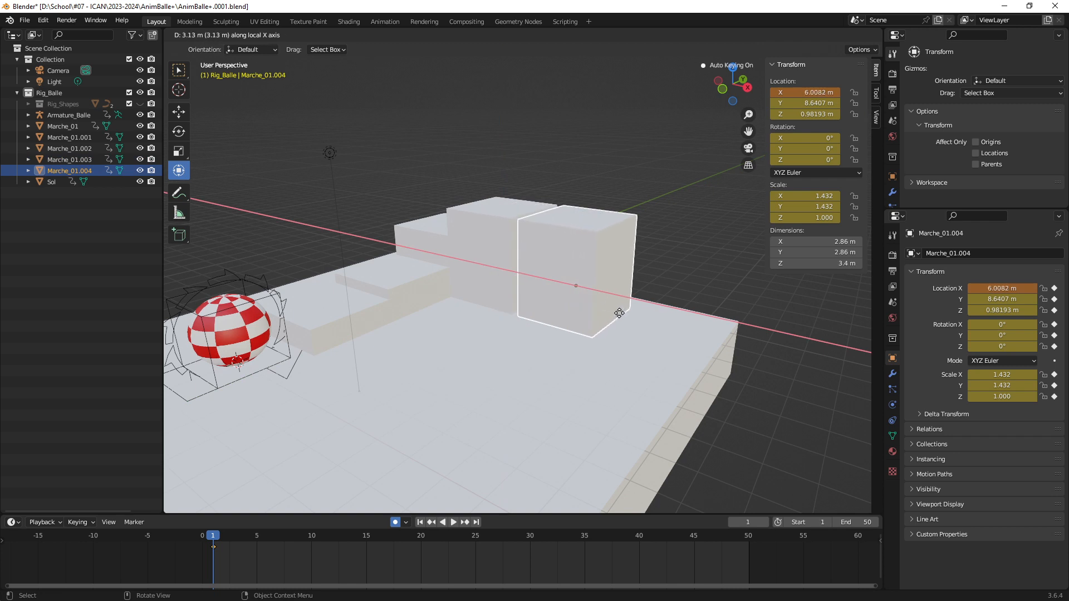
left_click(612, 309)
middle_click_drag(612, 309, 607, 233)
- In Edit Mode, raise the top face of Marche_01.004 until the block is about 4.37 m high, and return to Object Mode
key("Tab")
left_click_drag(600, 126, 603, 97)
middle_click_drag(603, 96, 650, 218)
key("Tab")
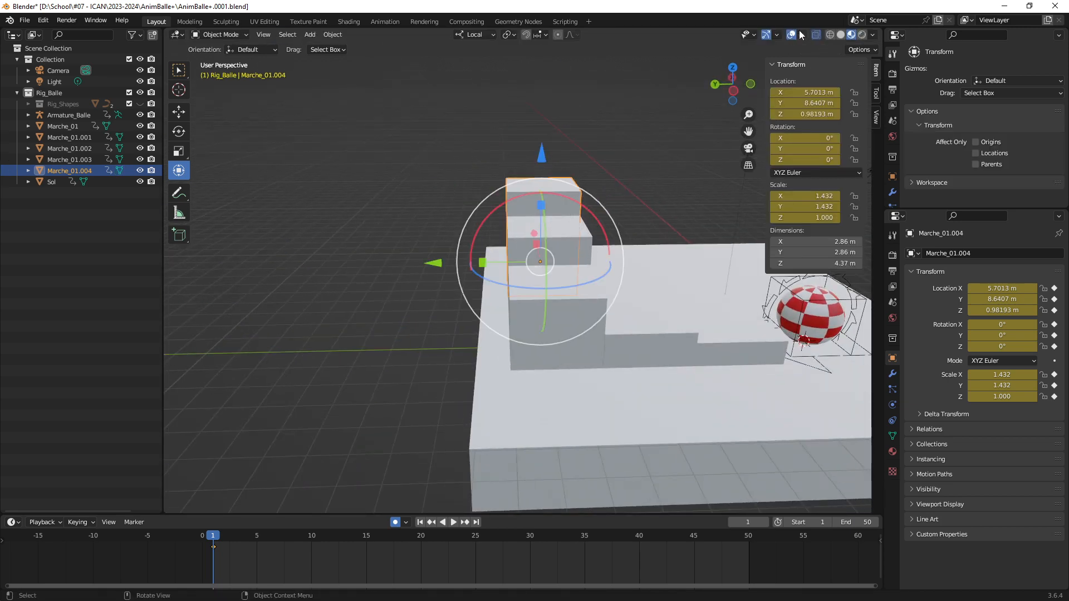
- Turn on the wireframe overlay in the viewport, and move the Sol slab about 1.48 m along its local Y axis
left_click(802, 35)
middle_click_drag(734, 229, 550, 210)
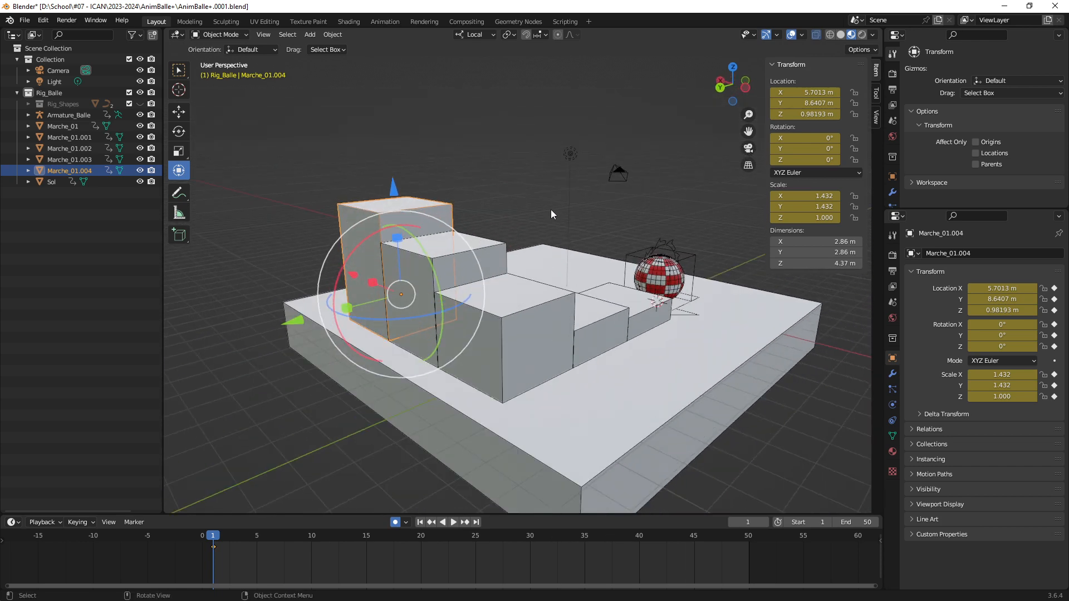
left_click(618, 405)
middle_click_drag(619, 405, 480, 336)
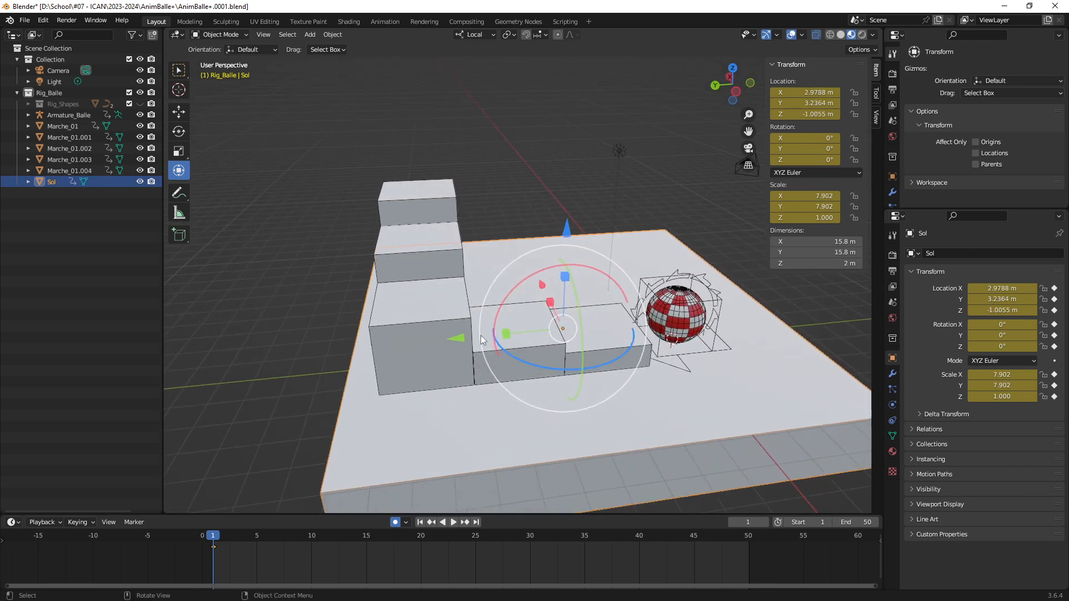
left_click_drag(460, 341, 425, 339)
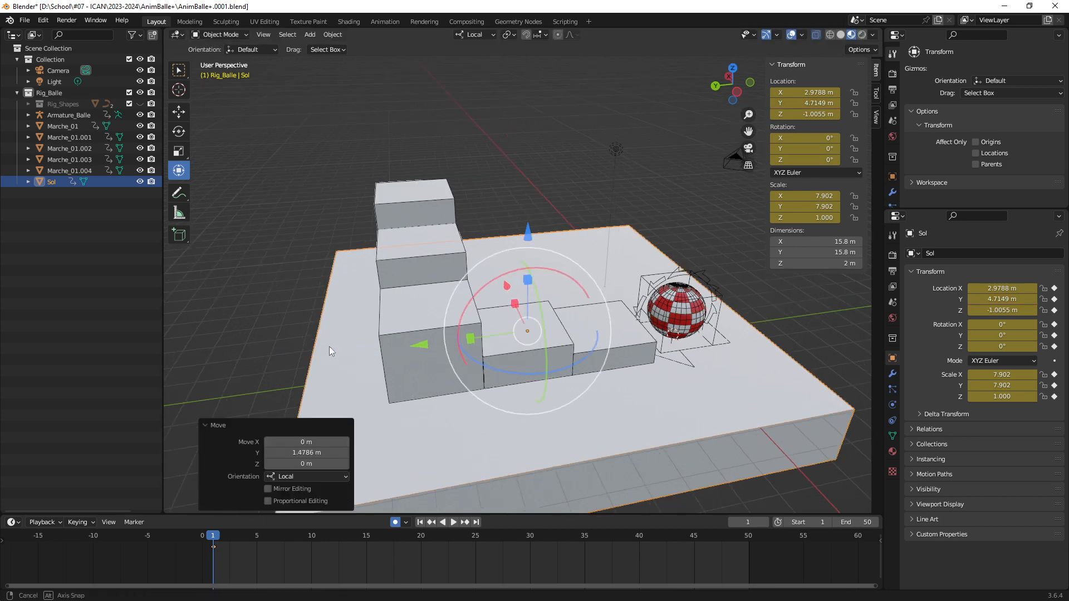
middle_click_drag(329, 347, 556, 306)
- Examine the joint between the two tallest step blocks and the overall staircase up close
scroll(576, 319, "up", 4)
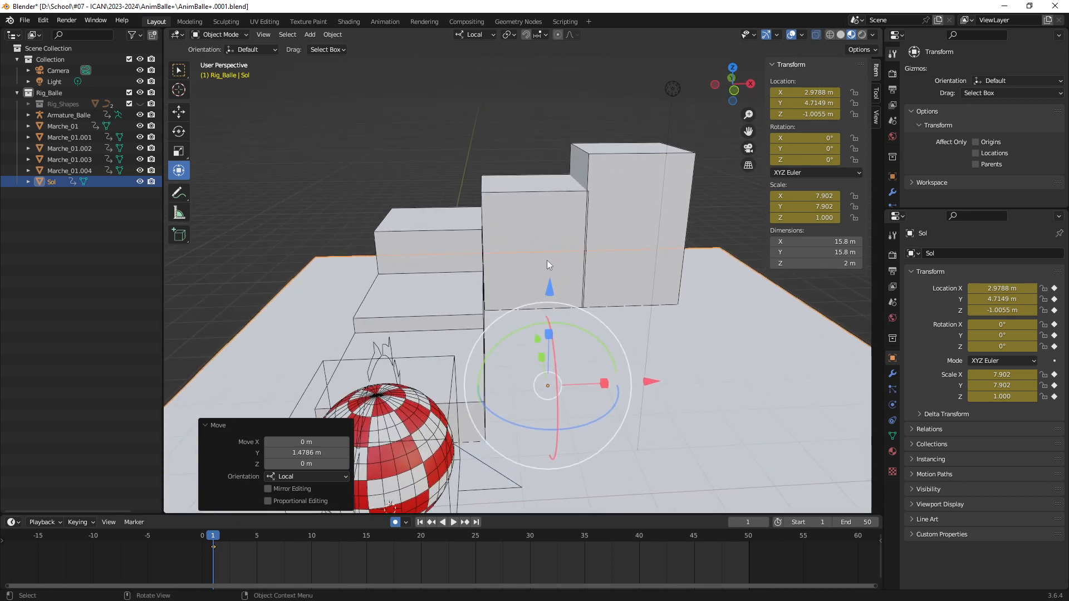
scroll(645, 261, "up", 6)
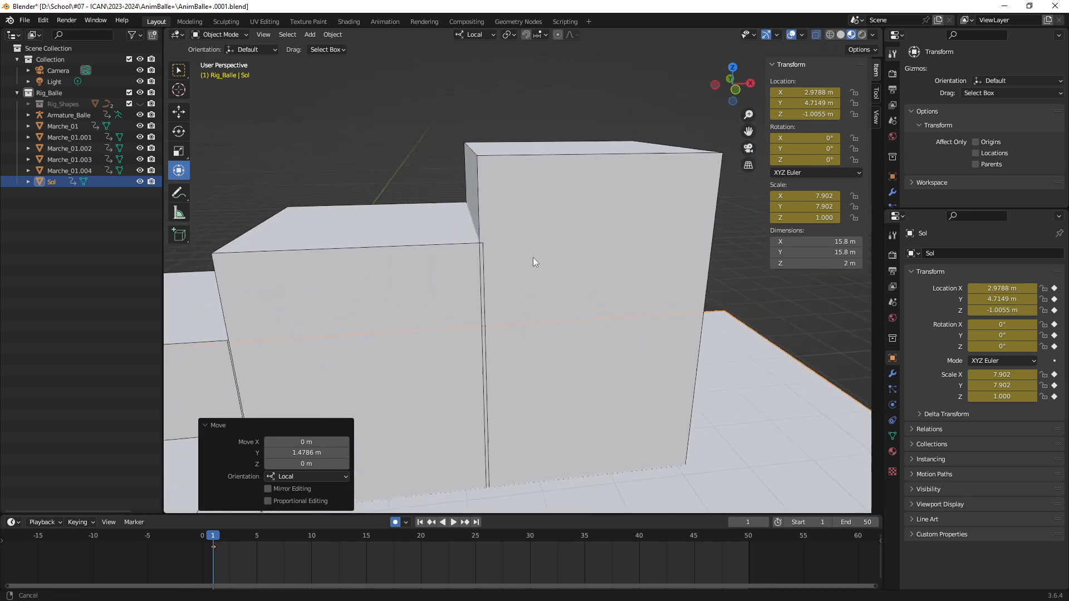
left_click(534, 246)
left_click(477, 280)
scroll(478, 282, "down", 4)
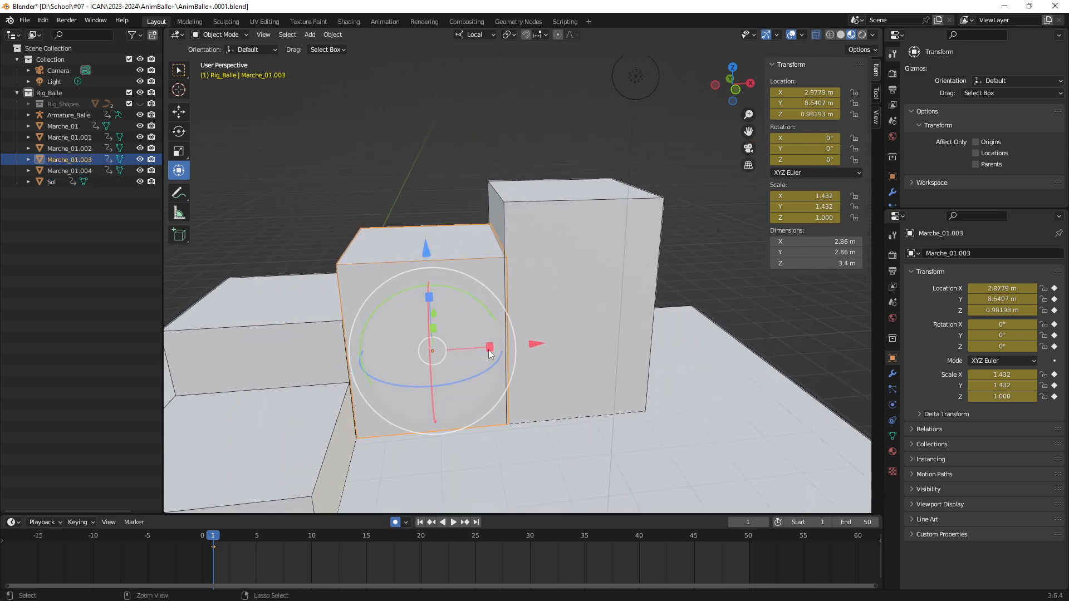
scroll(500, 334, "down", 2)
mouse_move(452, 295)
middle_mouse_down()
mouse_move(490, 378)
mouse_move(513, 329)
mouse_move(569, 330)
mouse_move(527, 339)
mouse_move(583, 305)
mouse_move(671, 363)
mouse_move(643, 372)
mouse_move(496, 309)
mouse_move(523, 252)
mouse_move(553, 299)
mouse_move(425, 289)
mouse_move(434, 303)
middle_mouse_up()
middle_click_drag(500, 289, 532, 305)
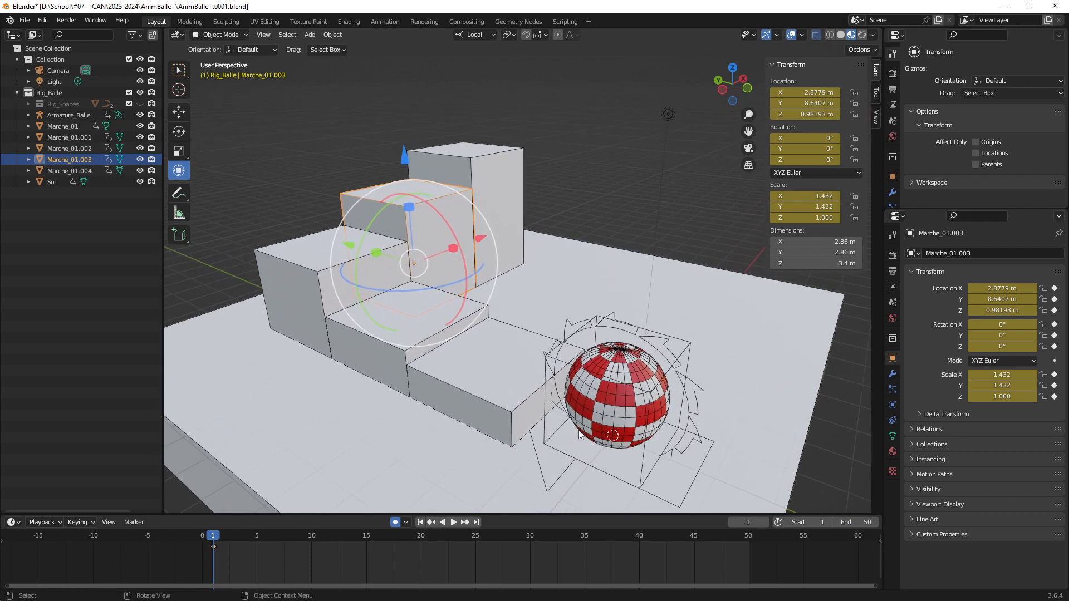
- Select Armature_Balle, switch it to Pose Mode, and select its Ctrl_Deplacement control on the ground under the ball
left_click(563, 477)
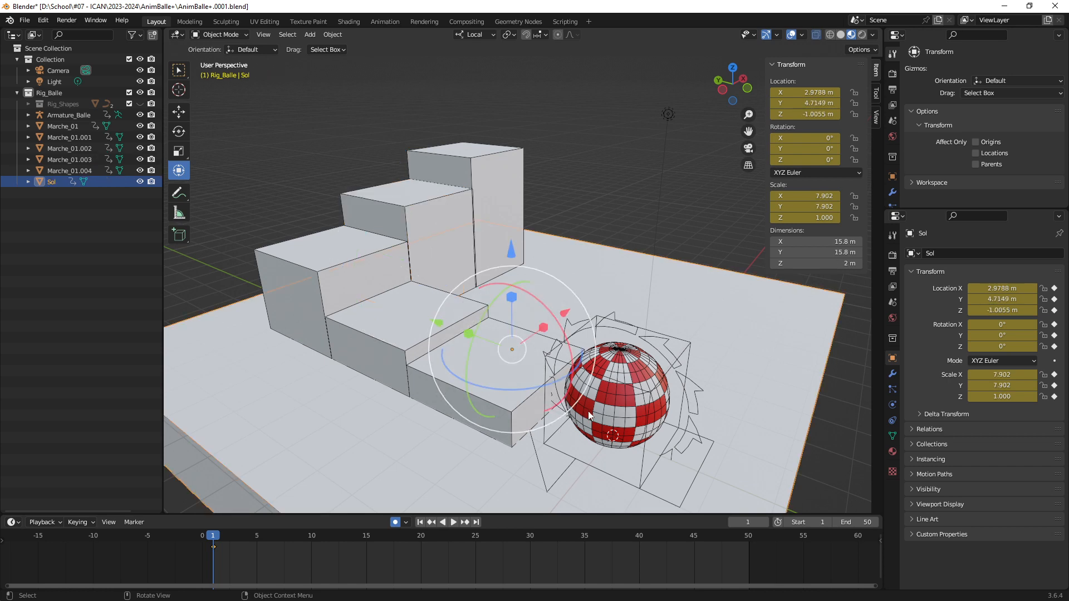
middle_click_drag(588, 411, 601, 380)
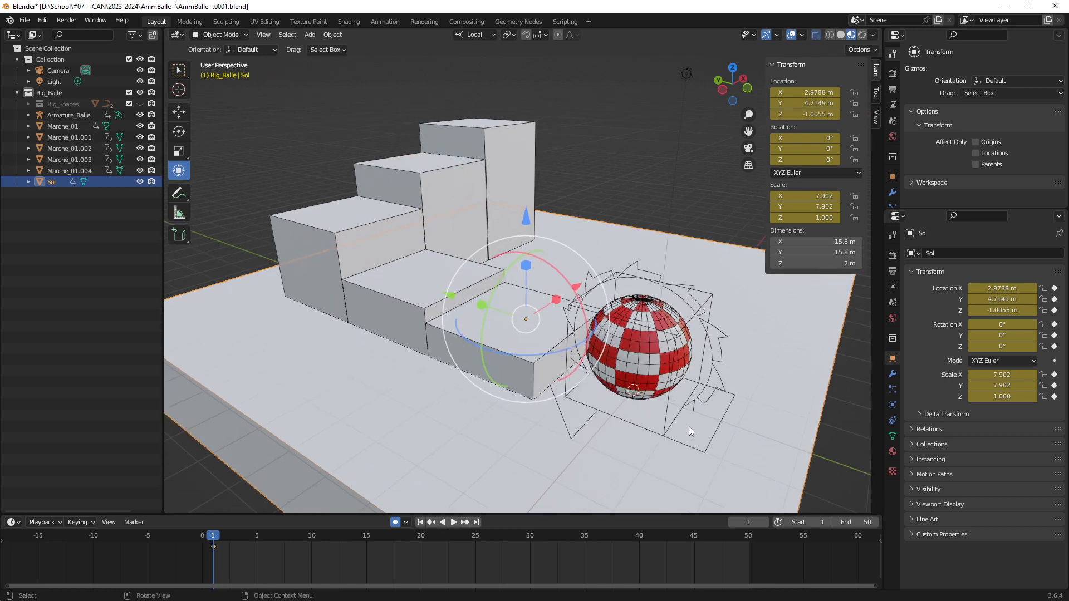
left_click(701, 381)
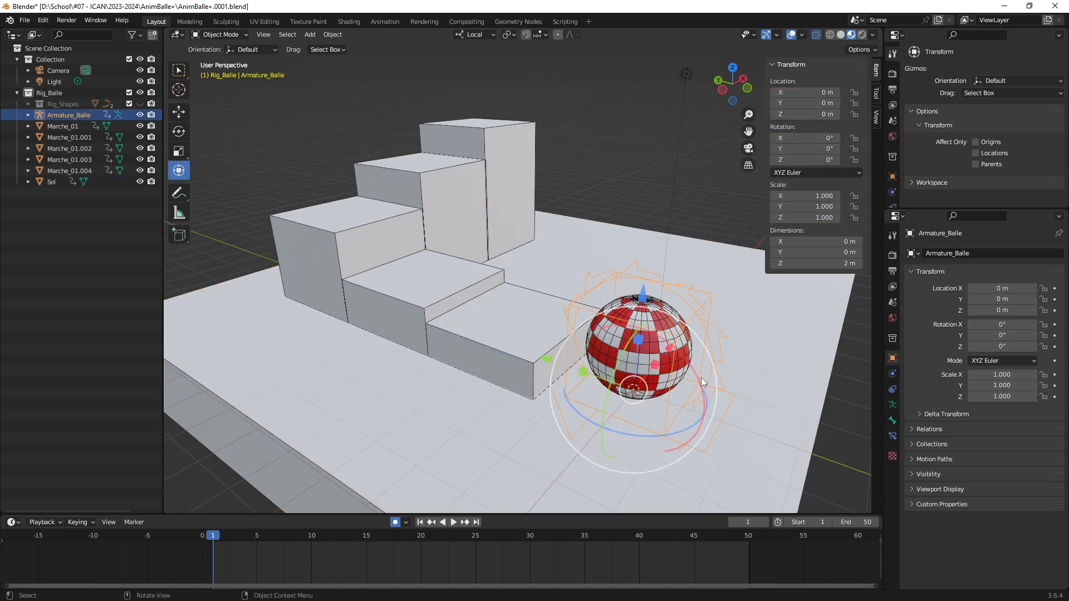
key("ctrl+Tab")
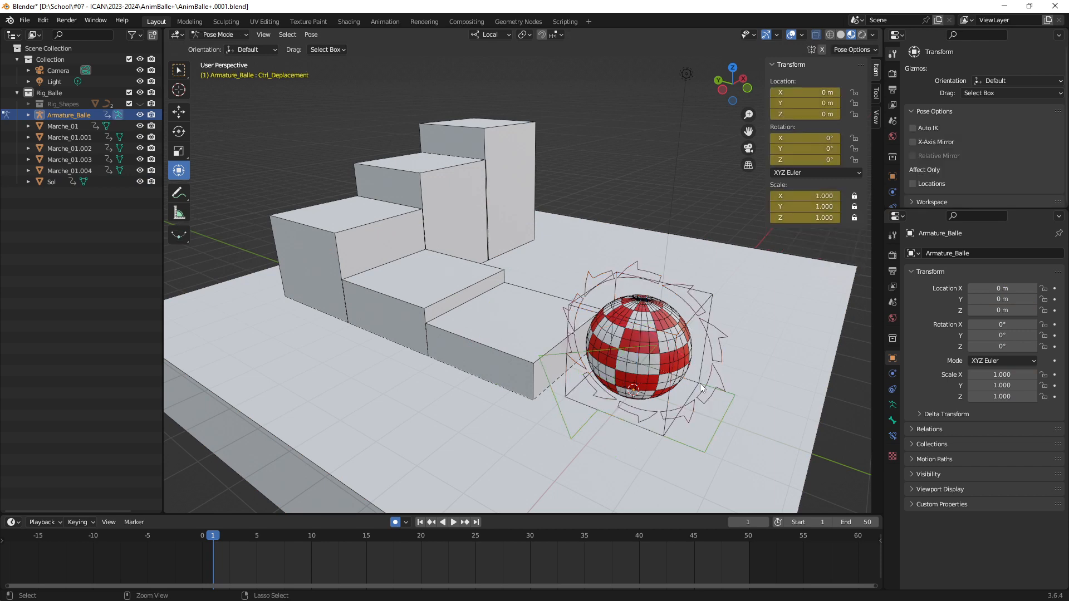
left_click(583, 421)
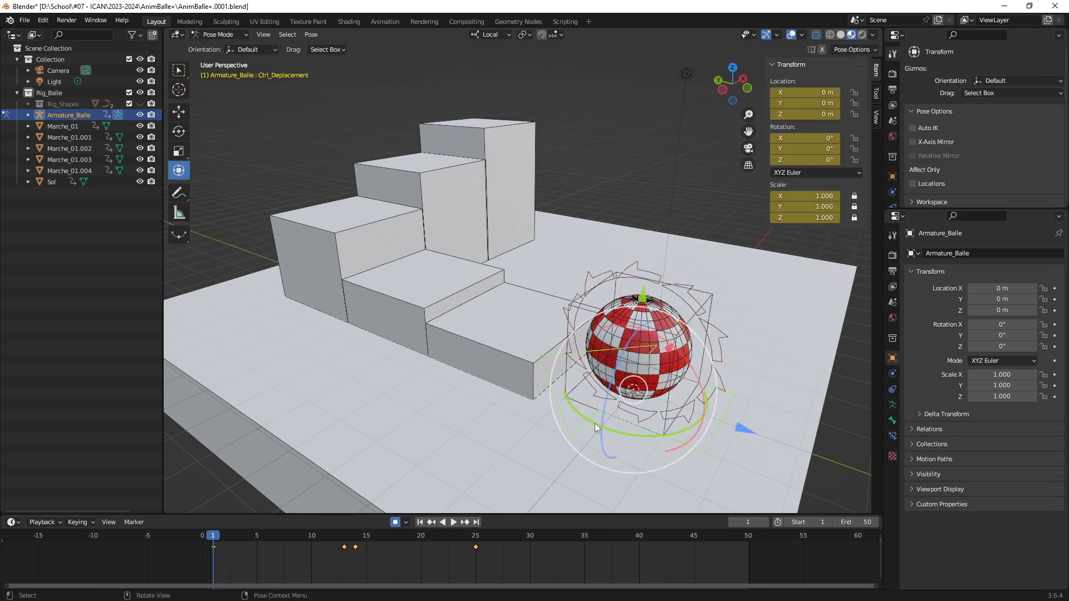
middle_click_drag(595, 423, 636, 402)
- Try sliding the Ctrl_Deplacement control along its local axes toward and away from the steps, resetting its location after each trial
left_click_drag(821, 358, 454, 325)
middle_click_drag(454, 324, 506, 292)
left_click_drag(514, 277, 602, 288)
middle_click_drag(497, 188, 536, 299)
key("alt+g")
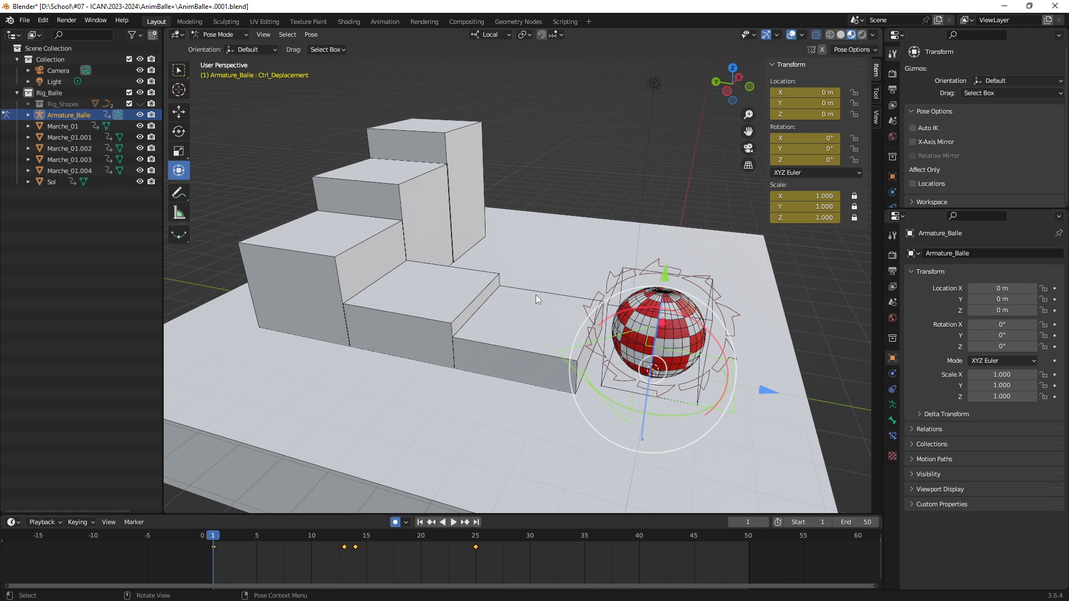
left_click_drag(768, 390, 793, 399)
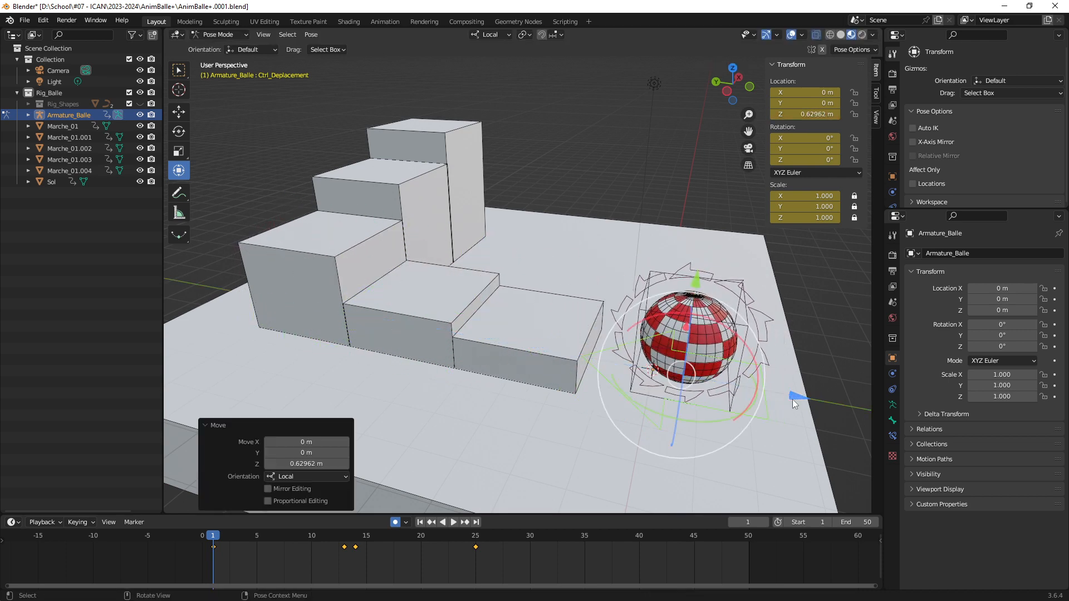
key("ctrl+z")
- Move the Ctrl_Deplacement control about 0.39 m along its local Z axis, away from the first step
mouse_move(713, 369)
middle_mouse_down()
mouse_move(637, 295)
mouse_move(676, 307)
mouse_move(656, 358)
mouse_move(710, 356)
middle_mouse_up()
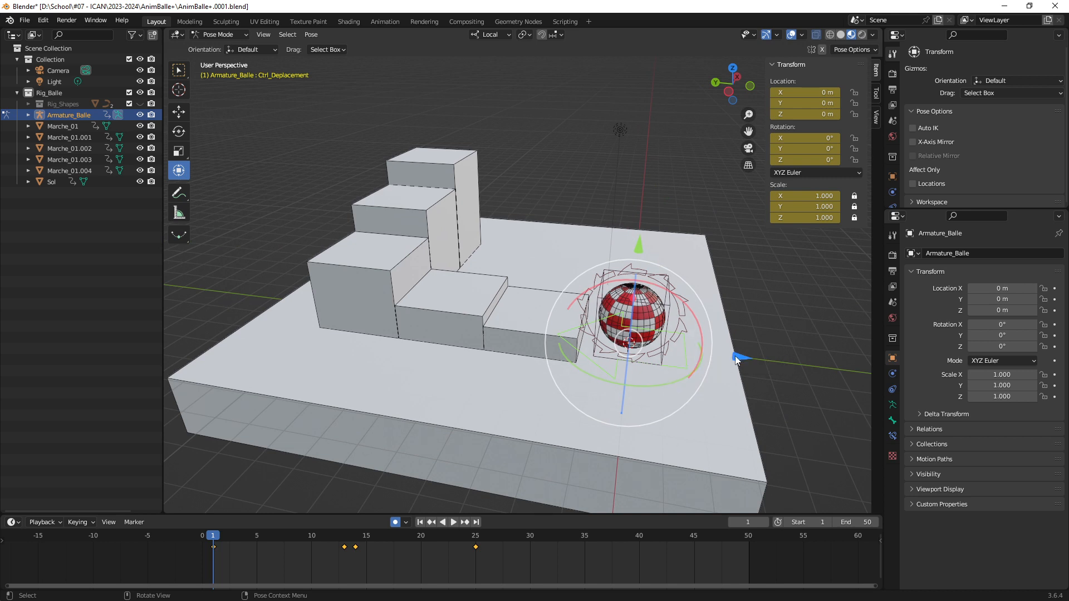
left_click_drag(735, 359, 763, 348)
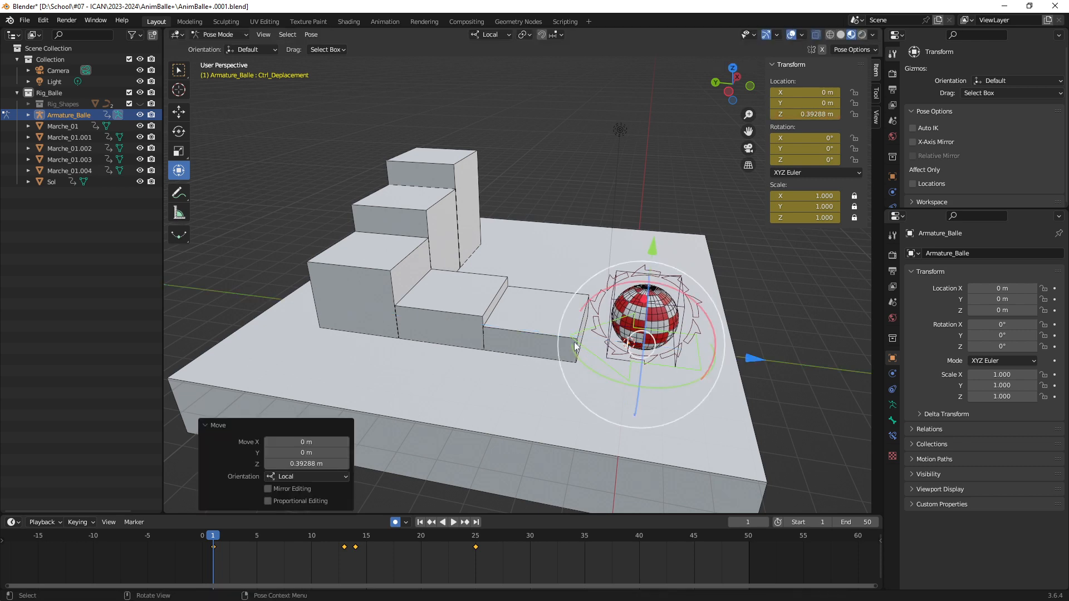
mouse_move(562, 328)
middle_mouse_down()
mouse_move(559, 314)
mouse_move(580, 323)
mouse_move(549, 322)
middle_mouse_up()
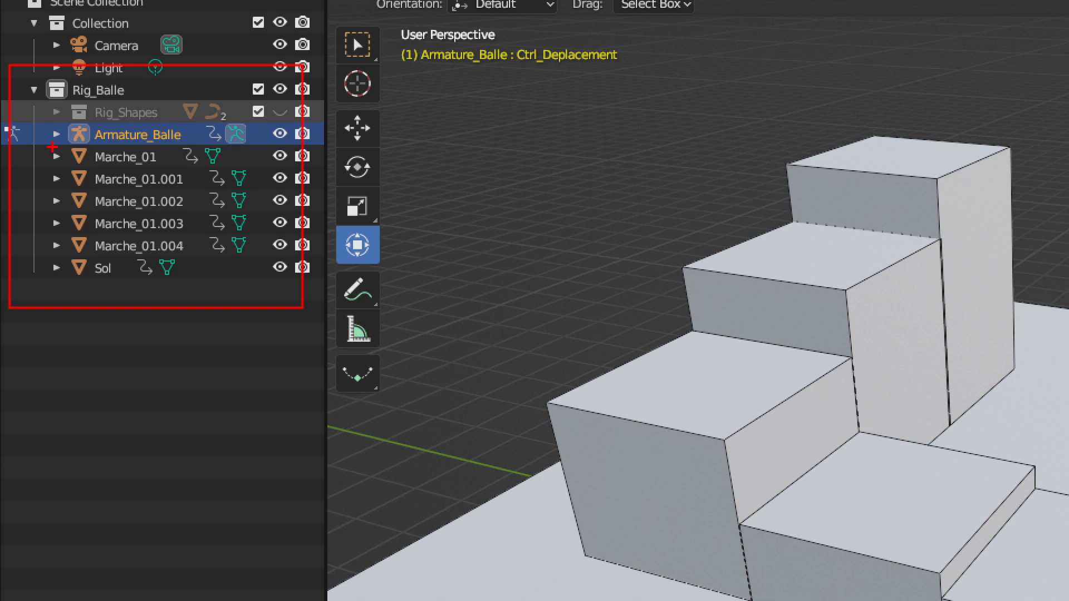
- Move the five Marche step blocks and the Sol slab out of Rig_Balle into a new collection named Decor
left_click_drag(64, 267, 204, 204)
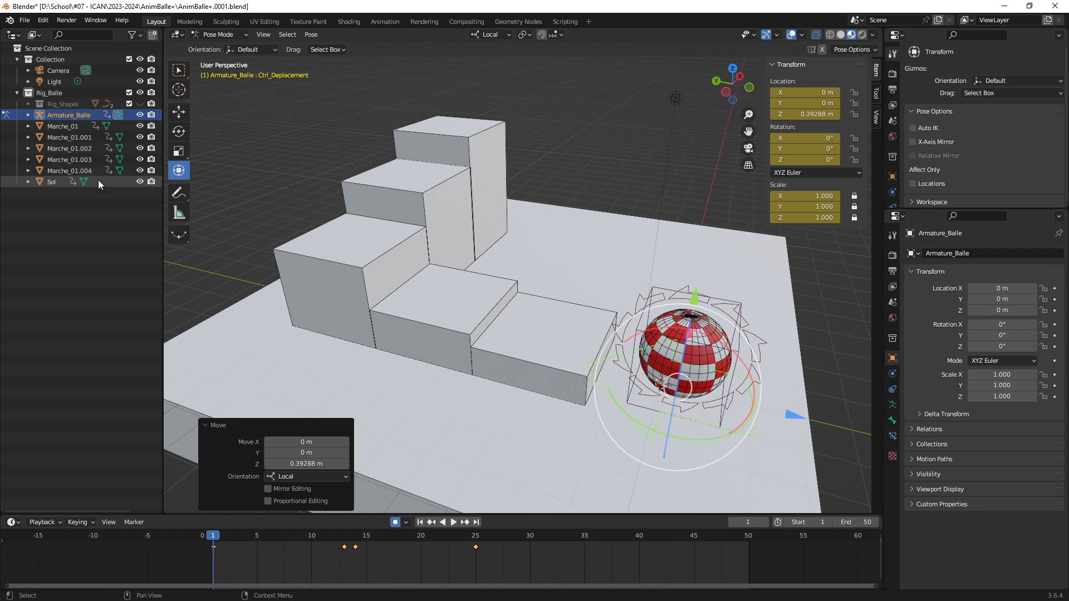
left_click(138, 159)
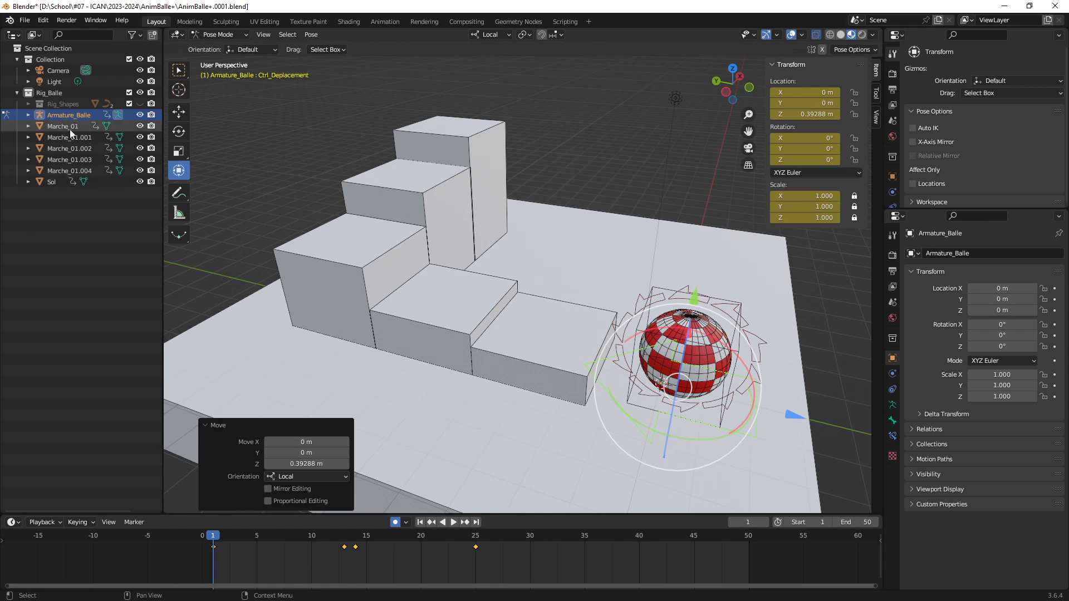
left_click(50, 179, "shift")
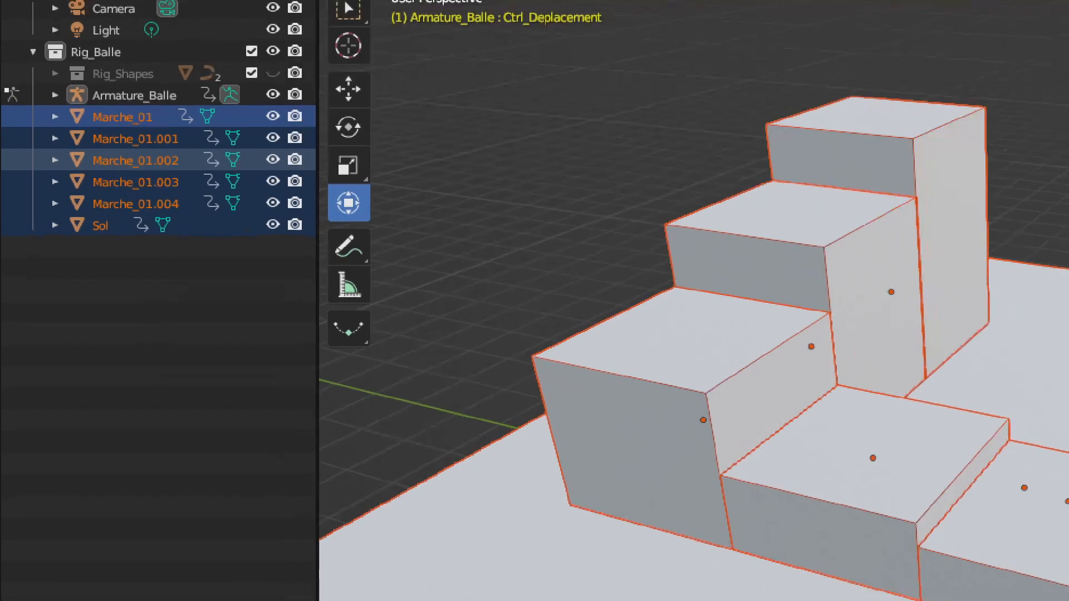
mouse_move(32, 107)
left_mouse_down()
mouse_move(227, 215)
mouse_move(239, 240)
left_mouse_up()
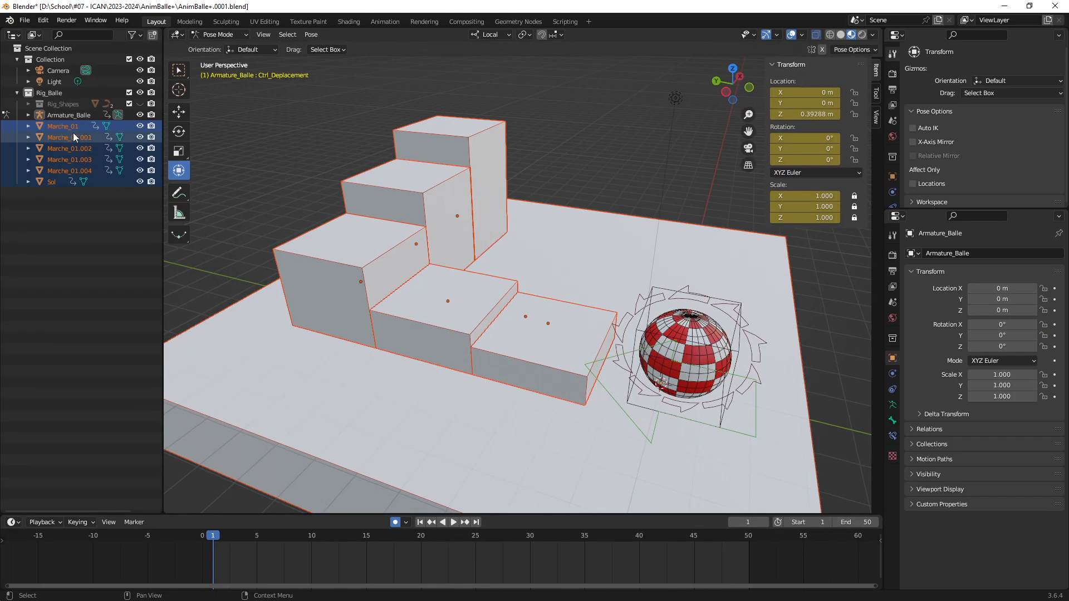
left_click(138, 124)
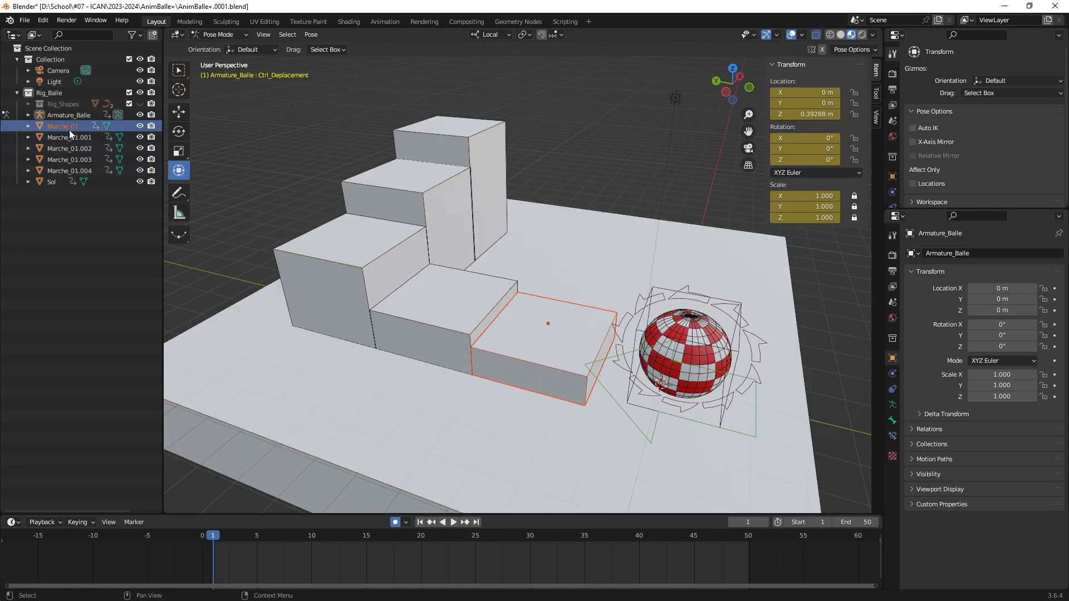
left_click(52, 181, "shift")
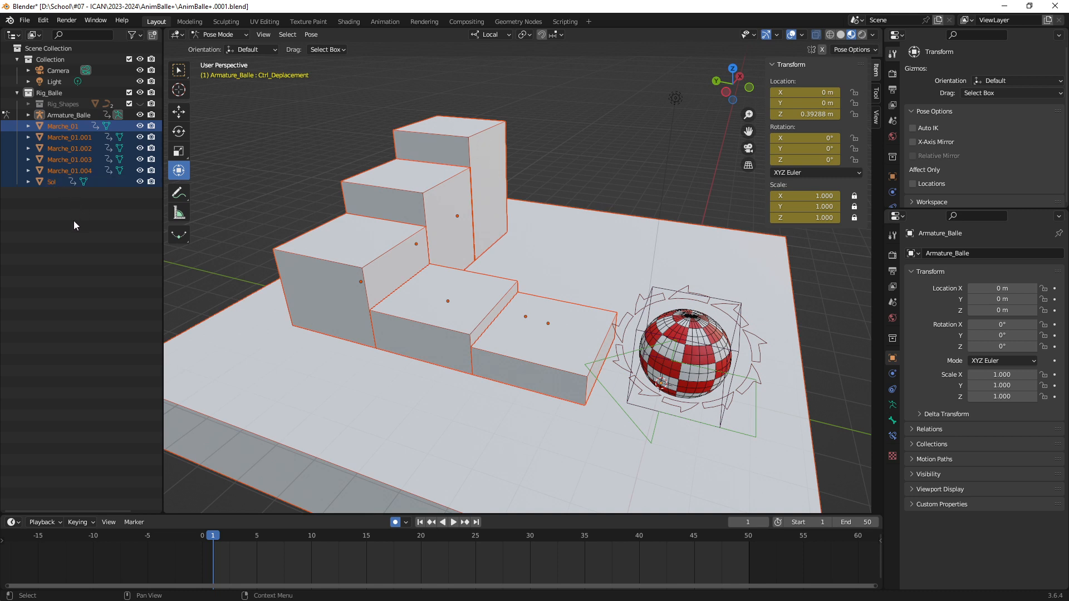
key("m")
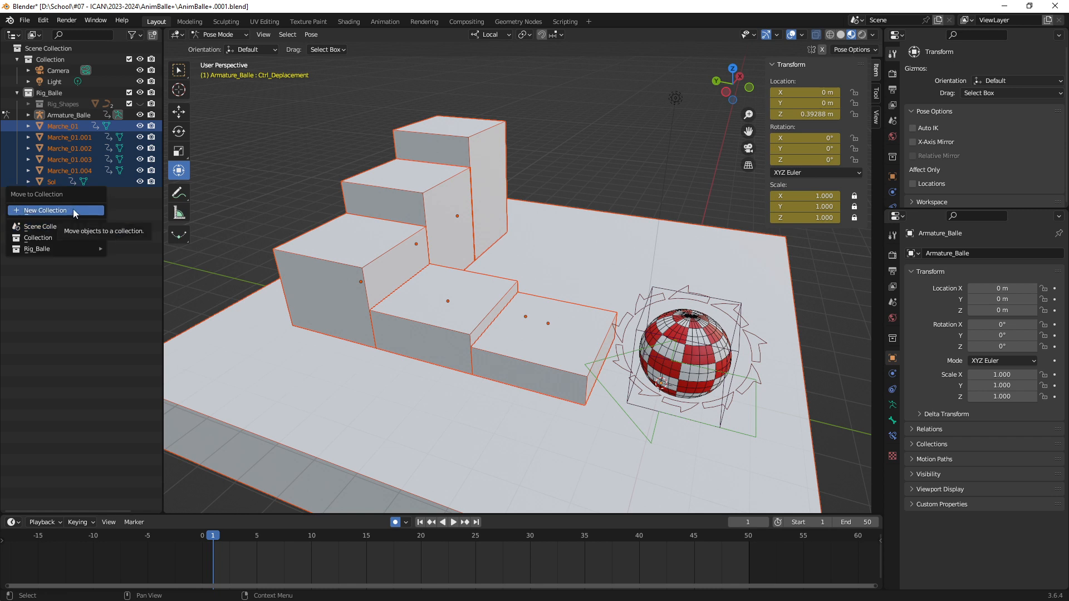
left_click(73, 211)
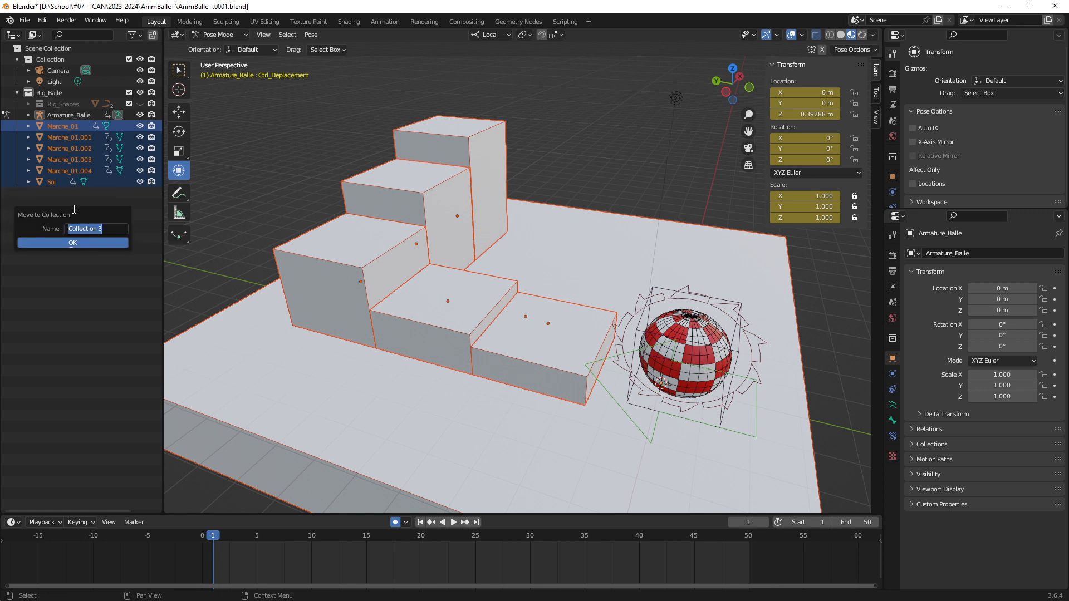
type("Decor")
left_click(78, 241)
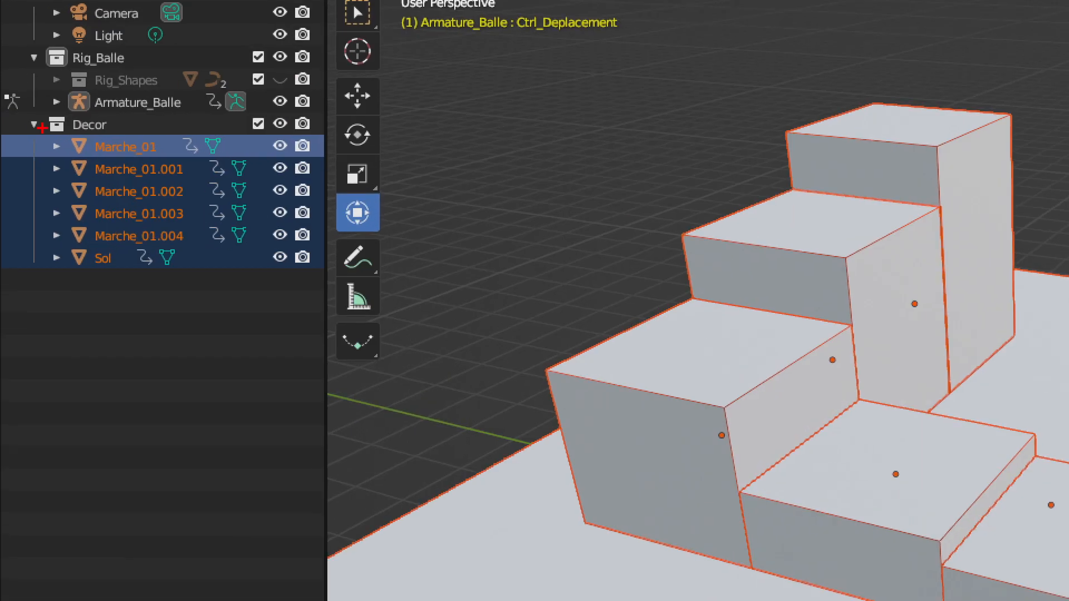
left_click_drag(25, 116, 316, 288)
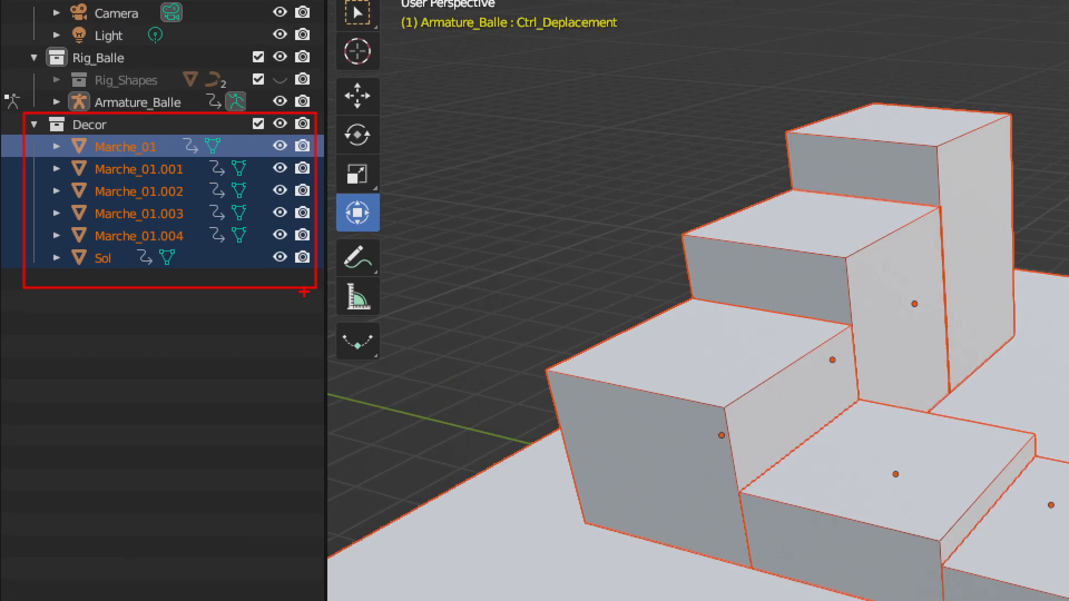
left_click_drag(255, 458, 184, 349)
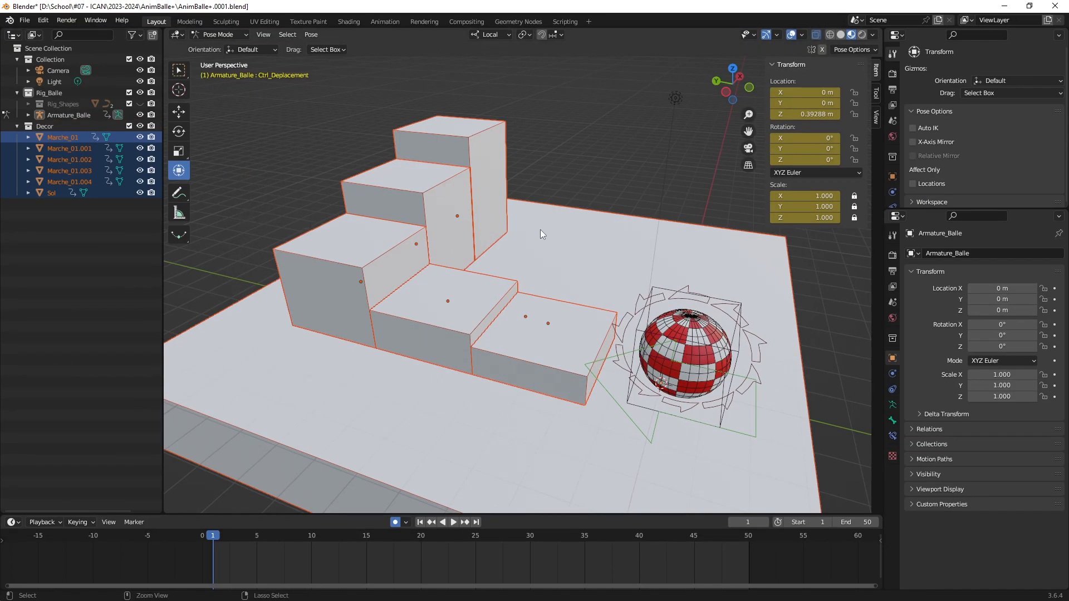
middle_click_drag(541, 230, 551, 200)
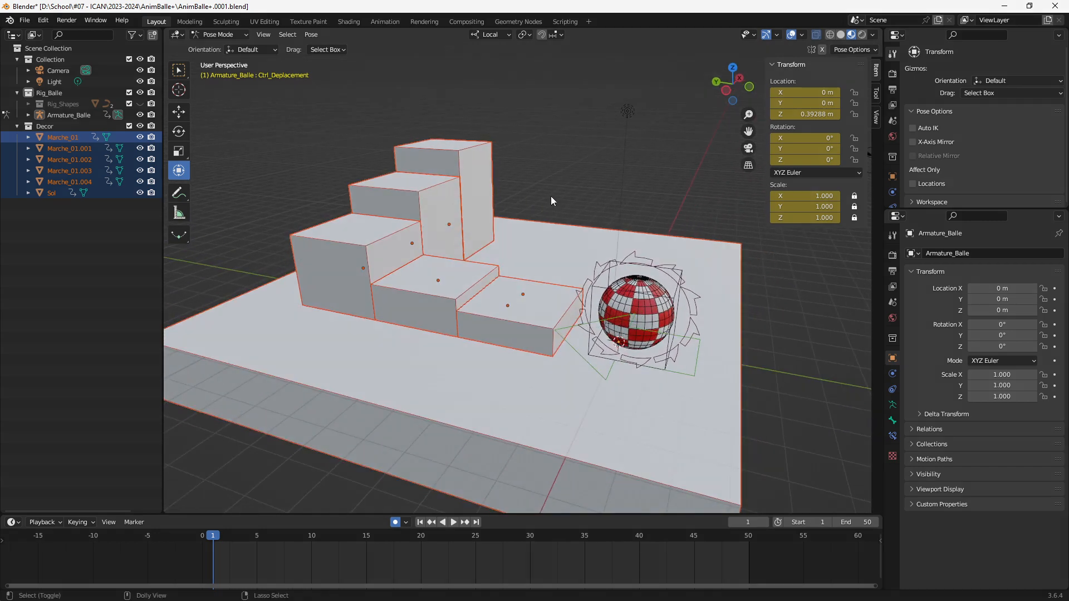